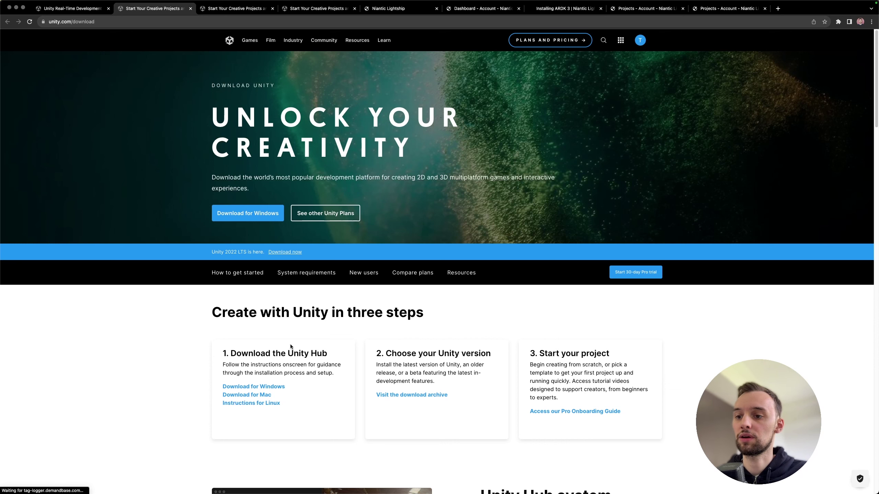
pyautogui.moveTo(281, 406); pyautogui.dragTo(199, 344)
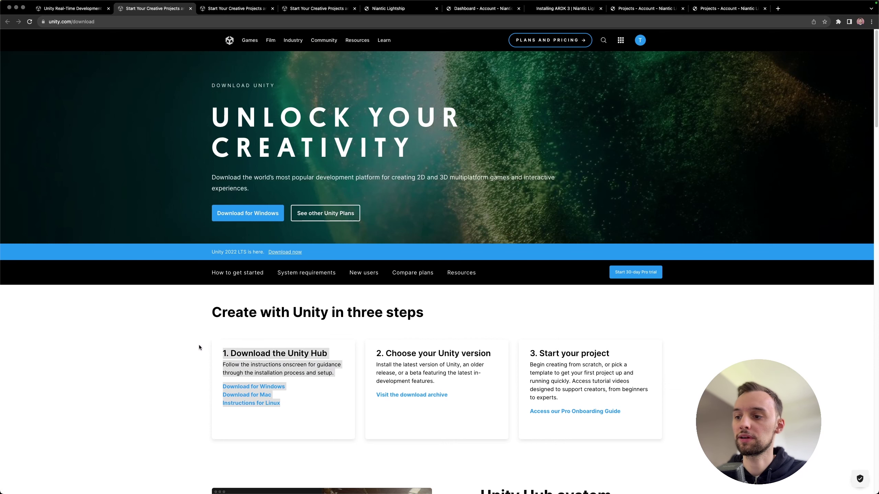
pyautogui.click(199, 344)
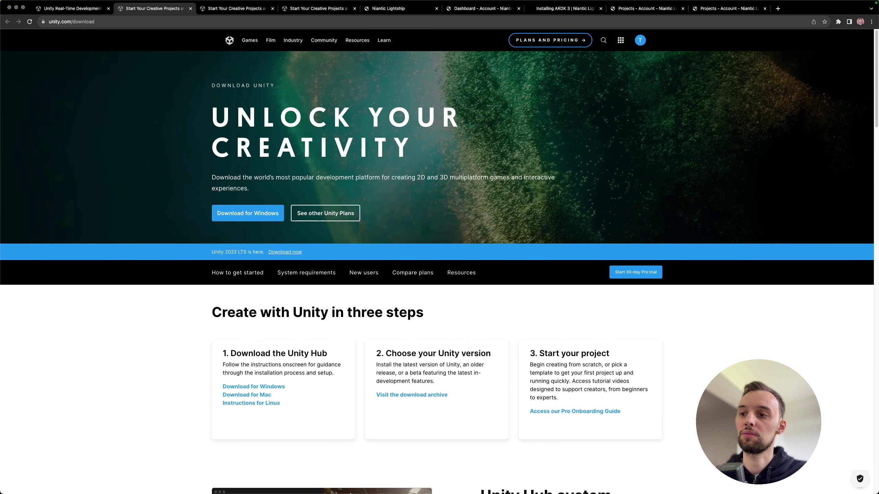
# - Switch to Unity Hub, examine the modules offered for installing Unity 2021.3.31f1 Silicon LTS, and return to the browser without installing
pyautogui.moveTo(447, 490)
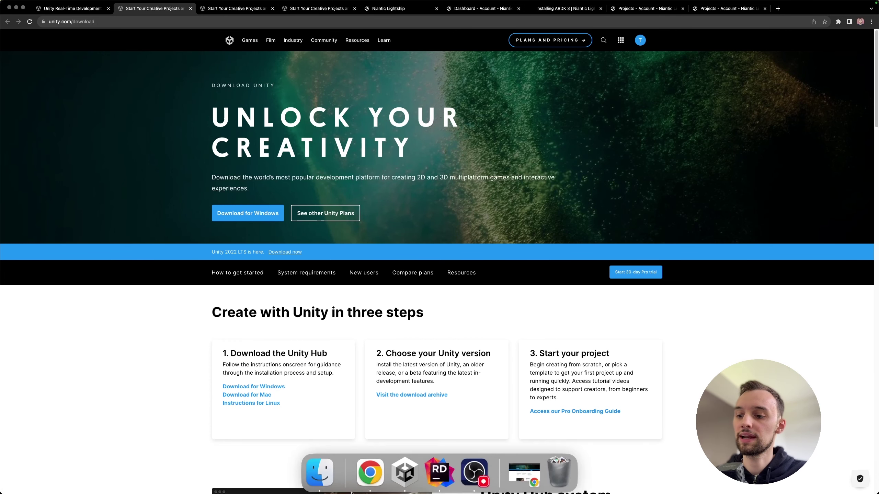
pyautogui.click(404, 472)
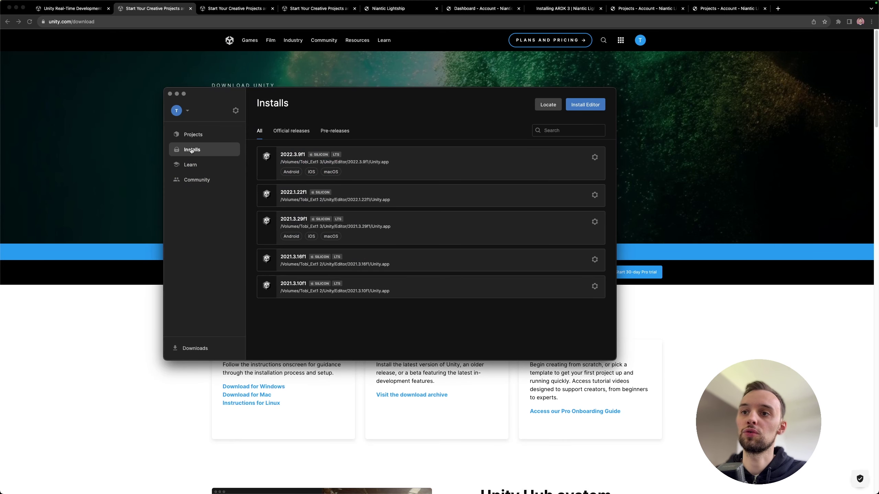
pyautogui.click(600, 105)
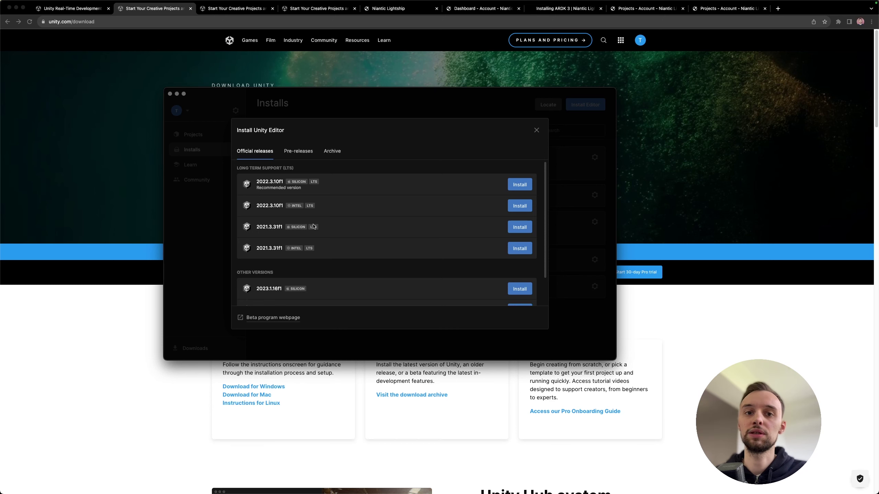
pyautogui.click(520, 228)
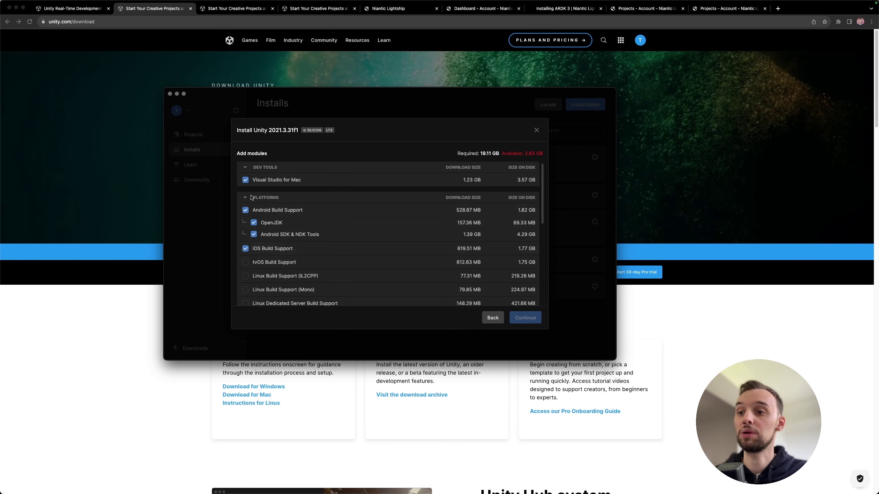
pyautogui.click(494, 318)
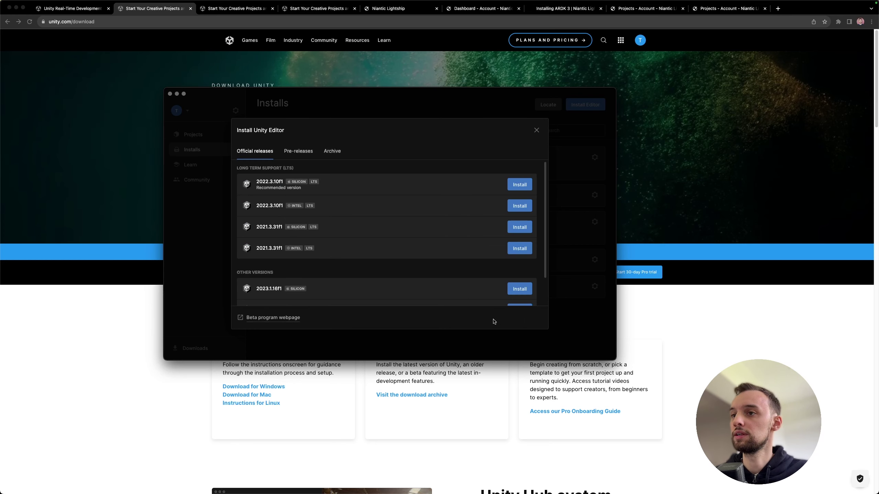
pyautogui.click(201, 184)
pyautogui.click(108, 306)
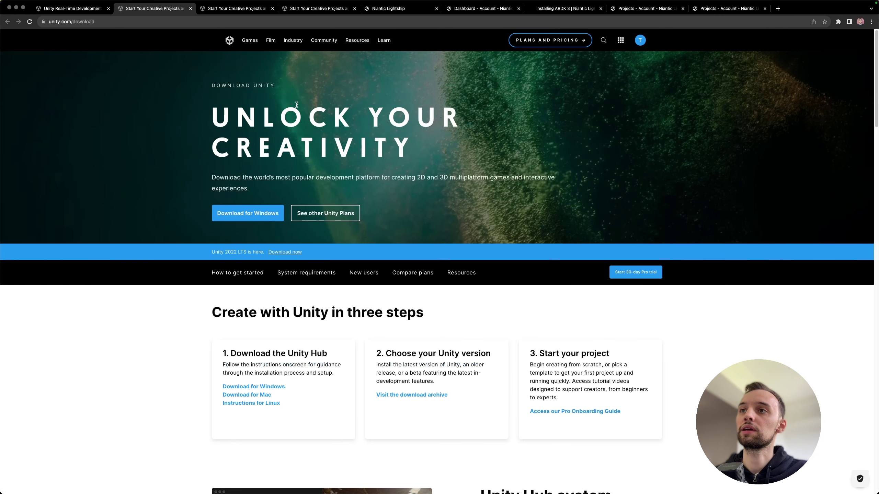
# - From the Lightship dashboard, open the documentation in a new tab and go to the Installing ARDK 3 page
pyautogui.click(371, 3)
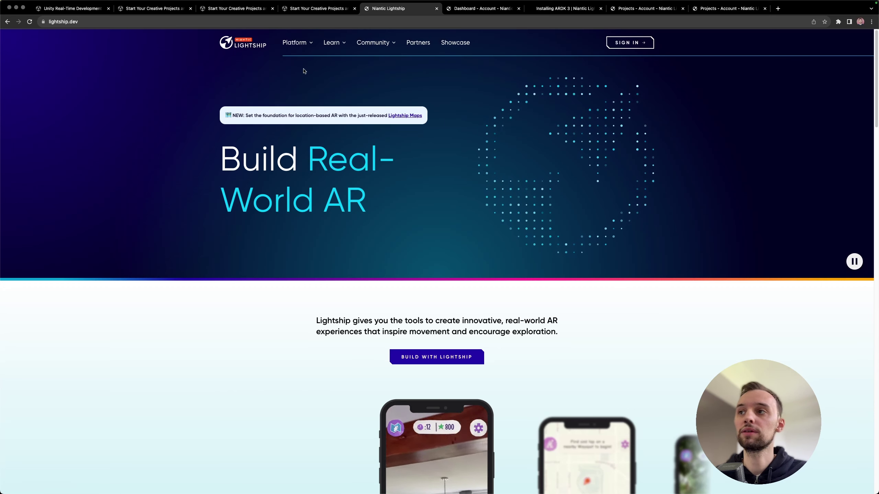
pyautogui.click(485, 8)
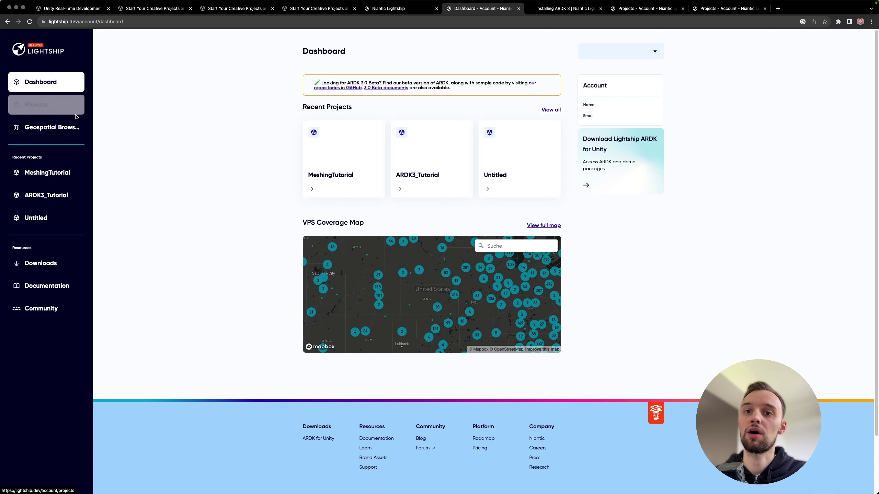
pyautogui.rightClick(50, 285)
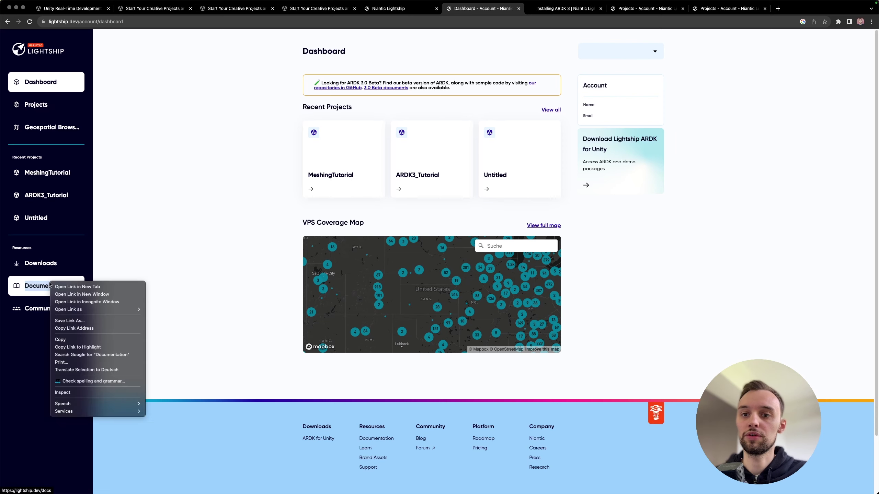
pyautogui.click(71, 289)
pyautogui.click(550, 9)
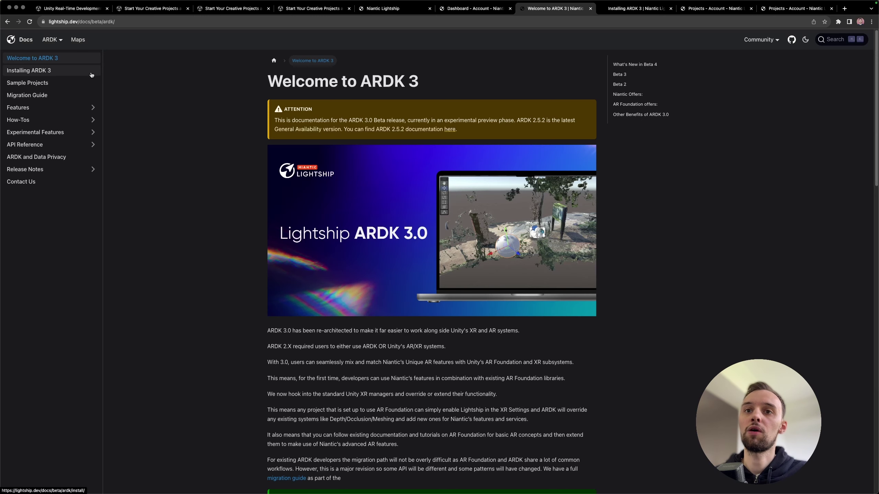
pyautogui.click(54, 73)
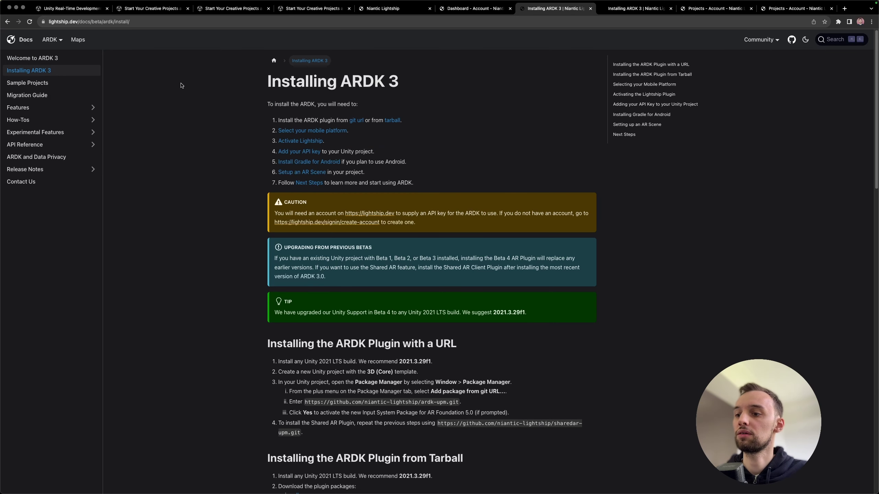
# - Switch to Unity Hub and start a new project using editor version 2021.3.29f1
pyautogui.moveTo(425, 491)
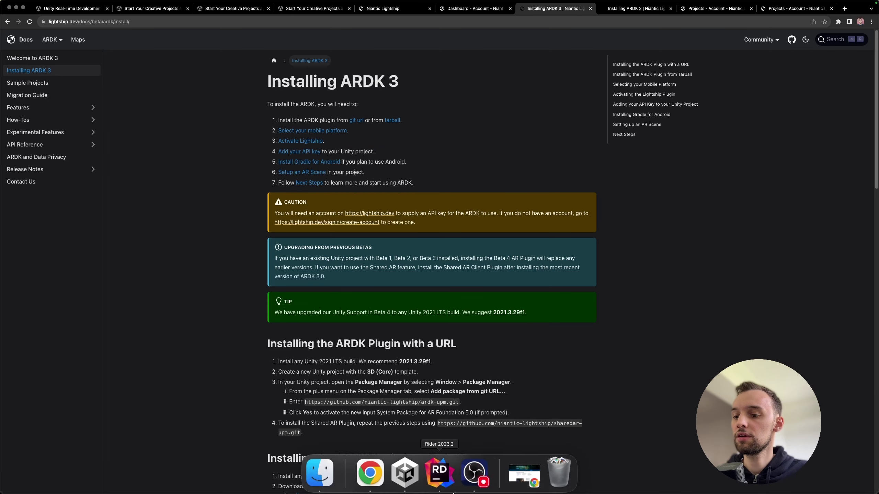
pyautogui.click(414, 477)
pyautogui.click(190, 132)
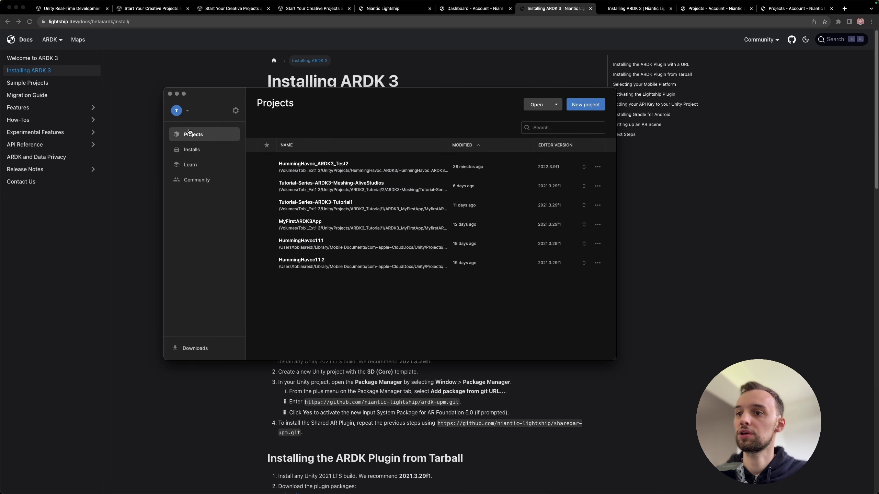
pyautogui.click(590, 109)
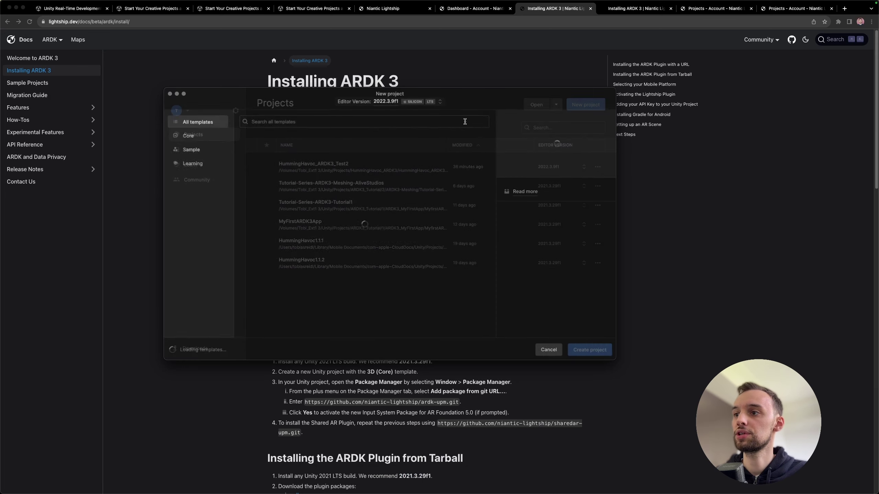
pyautogui.click(366, 104)
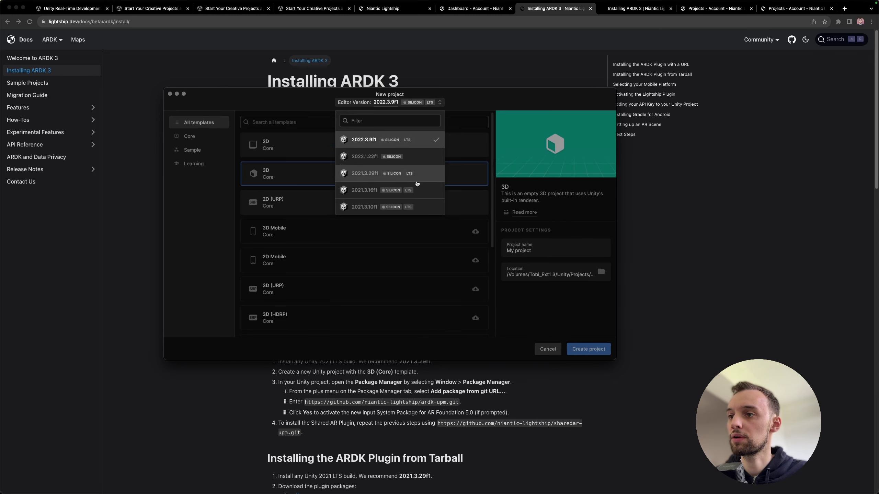
pyautogui.click(366, 173)
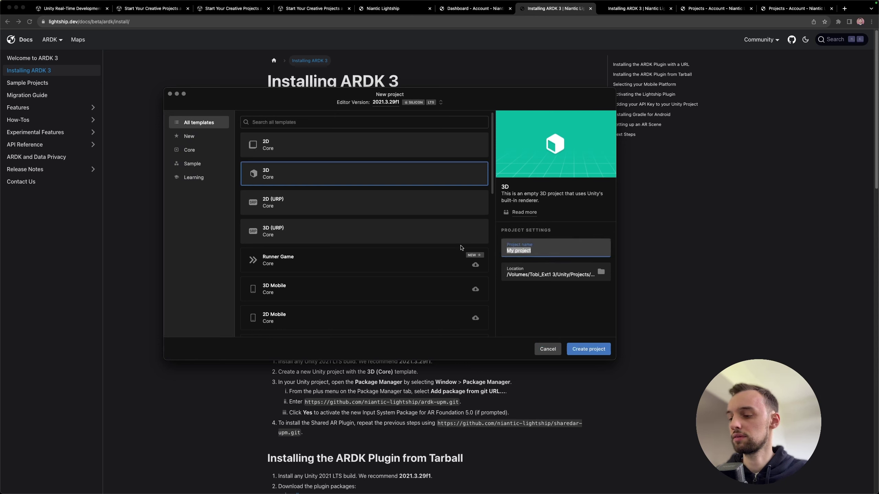
# - Name the 3D project LightShiproject, choose the ARDK3-Meshing folder as its location, and create it
pyautogui.press('BackSpace')
pyautogui.write('LightSh')
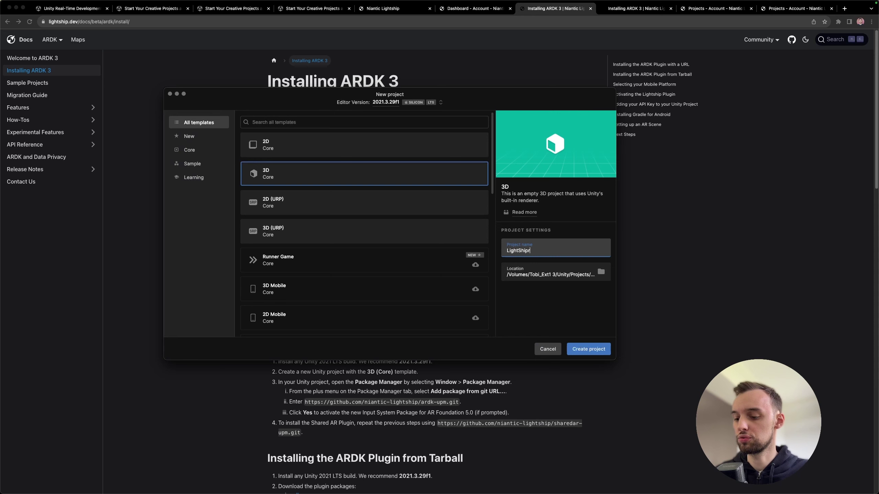
pyautogui.write('ipproject')
pyautogui.click(589, 293)
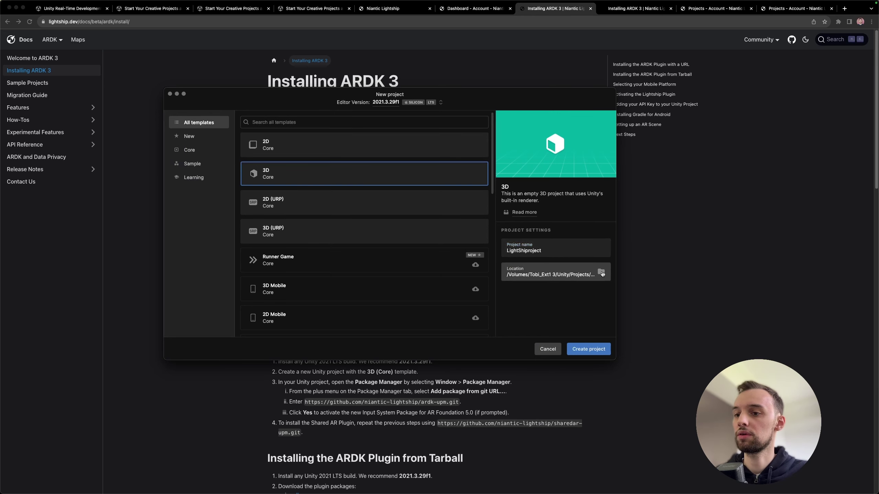
pyautogui.click(601, 274)
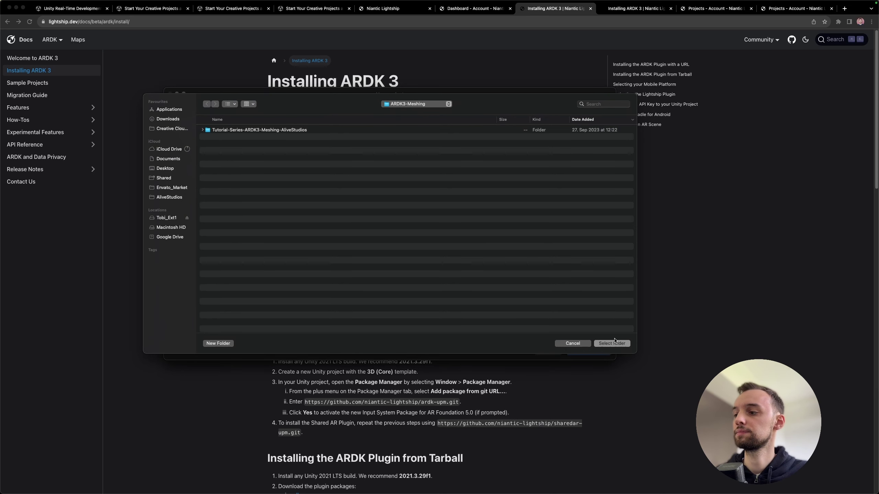
pyautogui.click(613, 343)
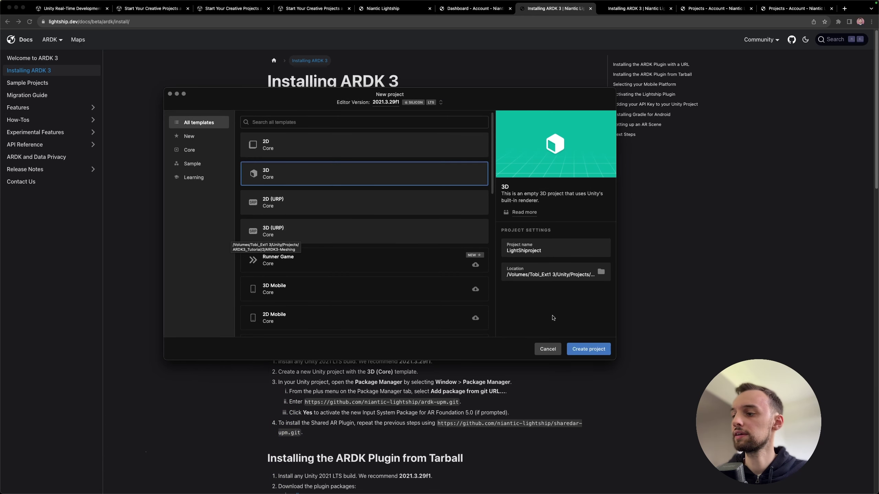
pyautogui.click(591, 350)
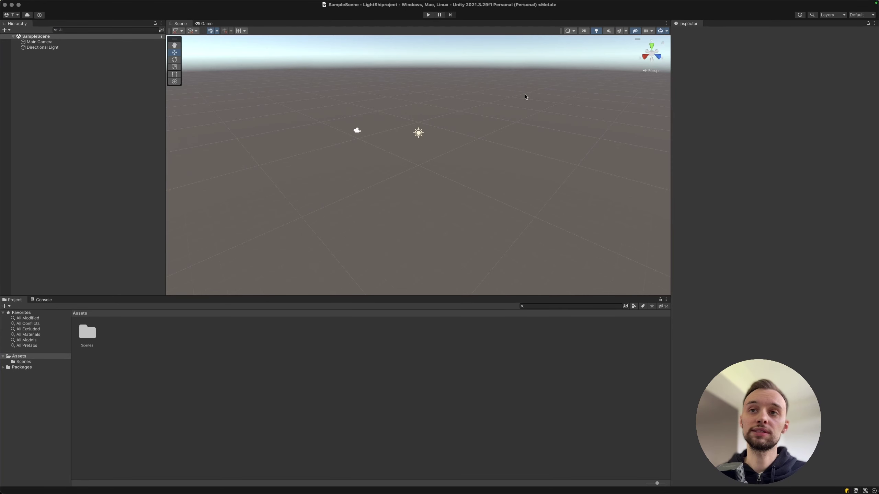
# - Switch the project's build platform to iOS and close the build settings
pyautogui.moveTo(80, 1)
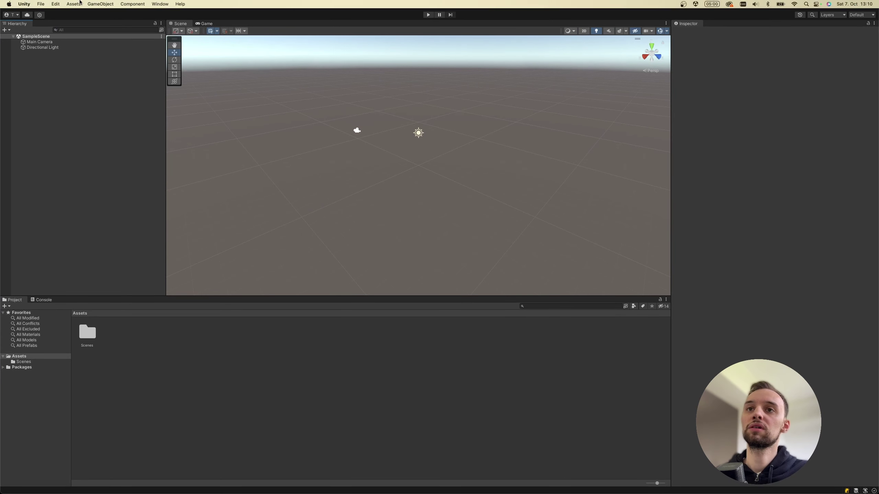
pyautogui.click(39, 4)
pyautogui.click(67, 100)
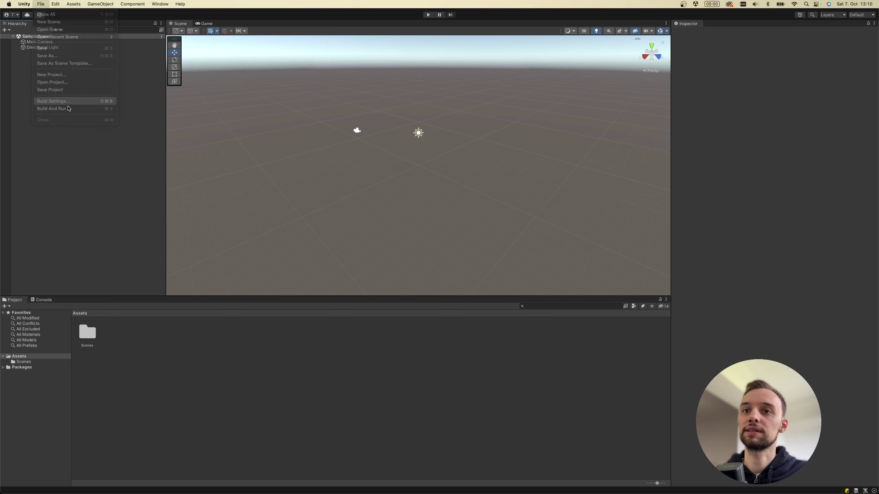
pyautogui.click(293, 246)
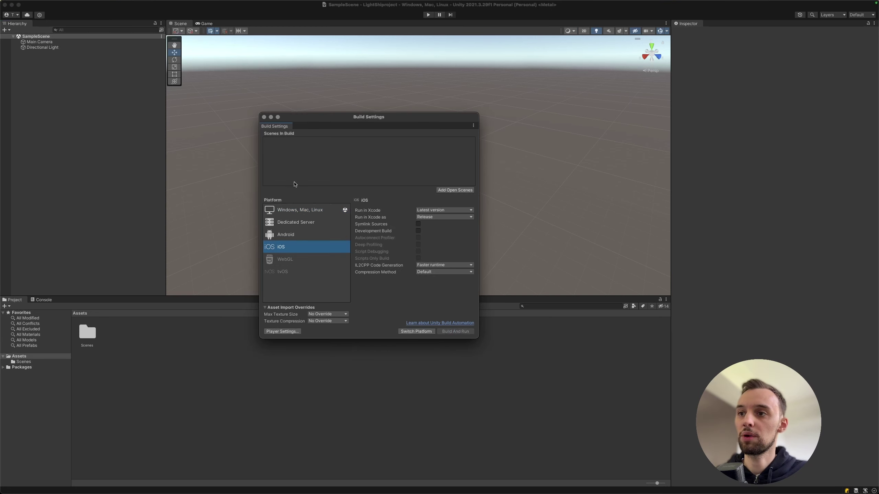
pyautogui.click(416, 331)
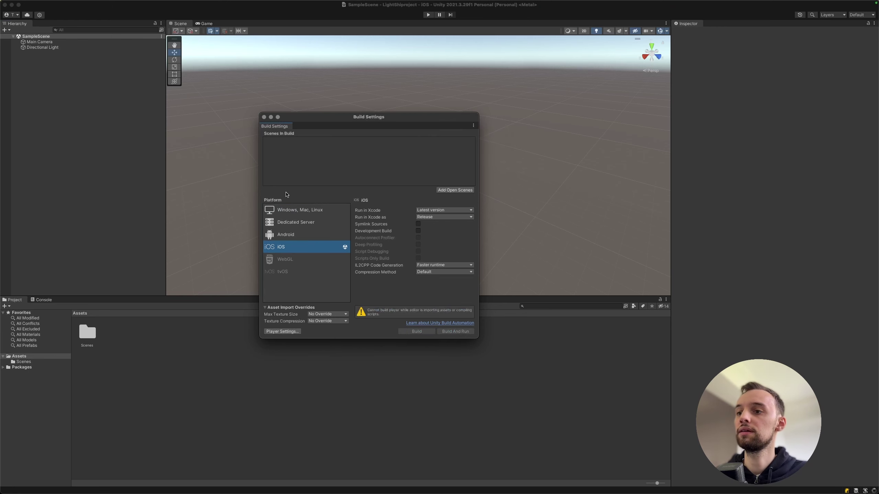
pyautogui.click(264, 118)
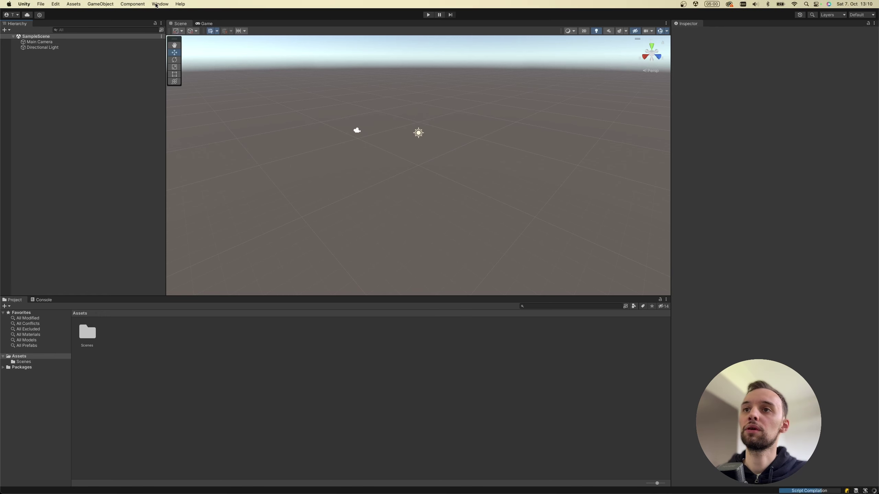
# - Open the Package Manager and move its window over the scene view
pyautogui.click(156, 5)
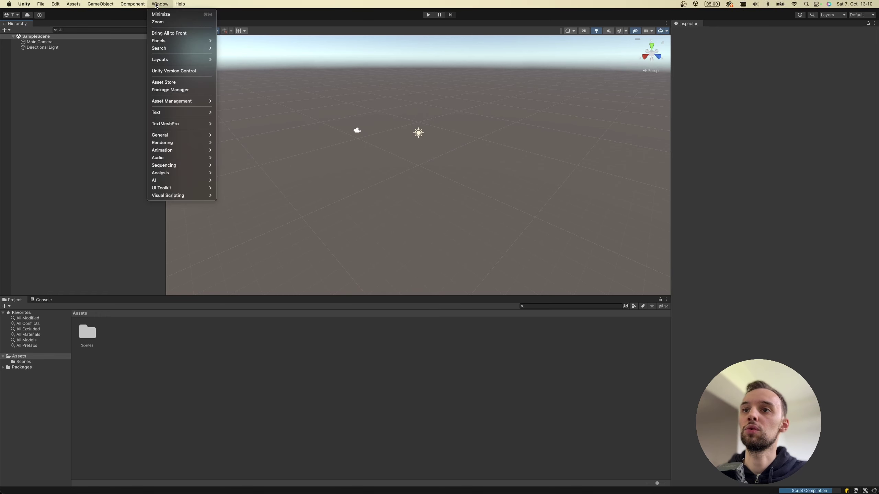
pyautogui.click(182, 89)
pyautogui.moveTo(80, 38); pyautogui.dragTo(210, 68)
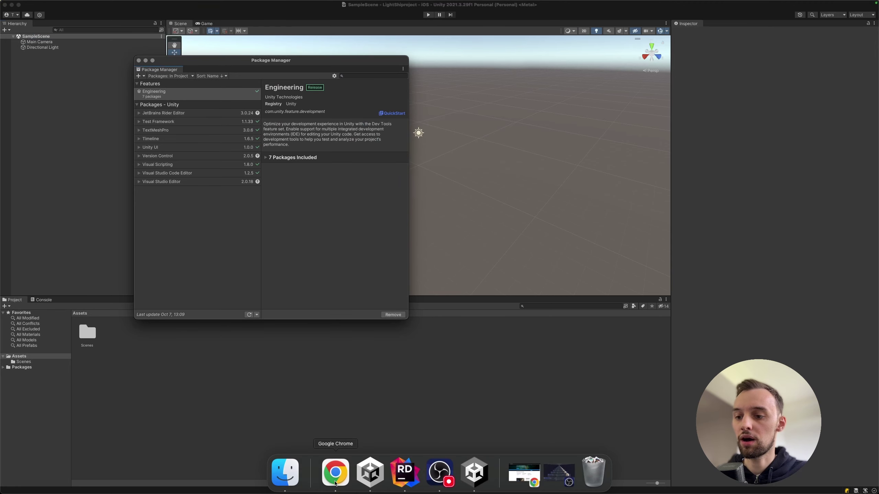
pyautogui.click(336, 473)
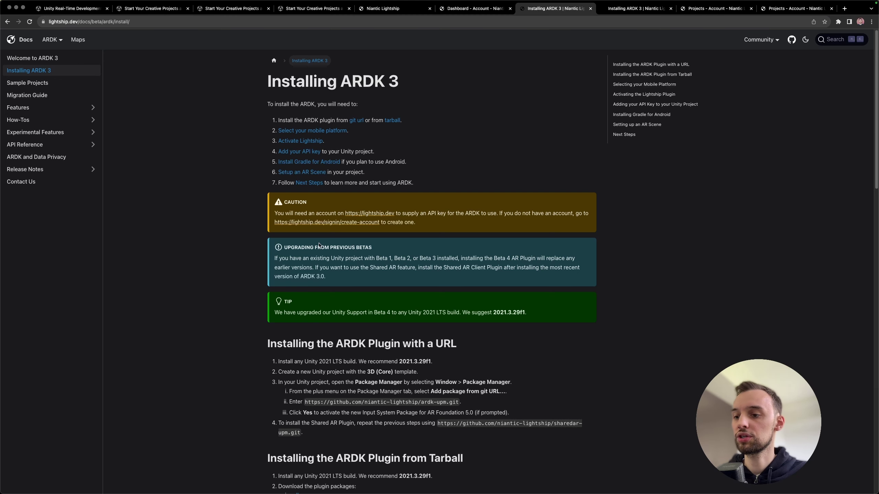
pyautogui.moveTo(304, 404); pyautogui.dragTo(458, 400)
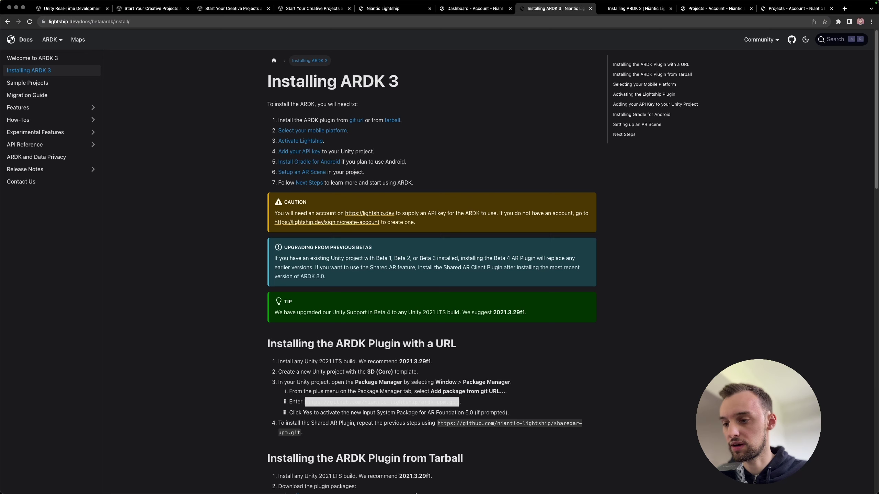
pyautogui.click(473, 479)
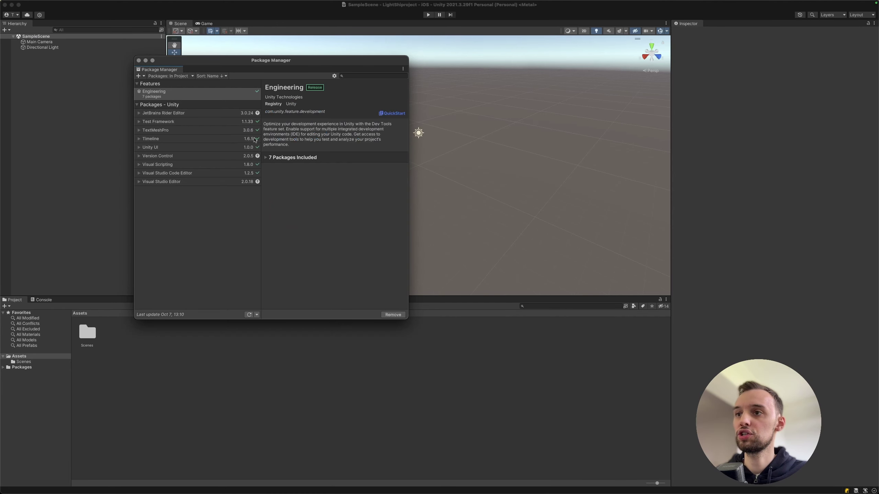
pyautogui.click(139, 76)
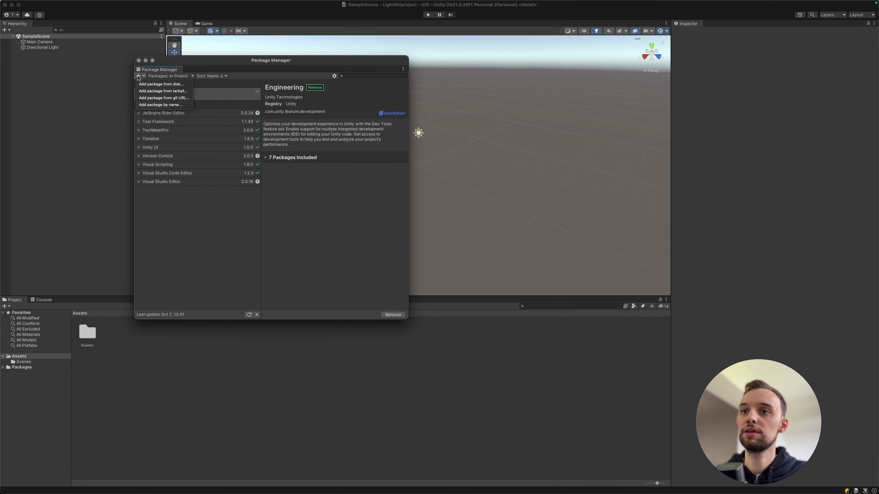
pyautogui.click(164, 98)
pyautogui.press('super+v')
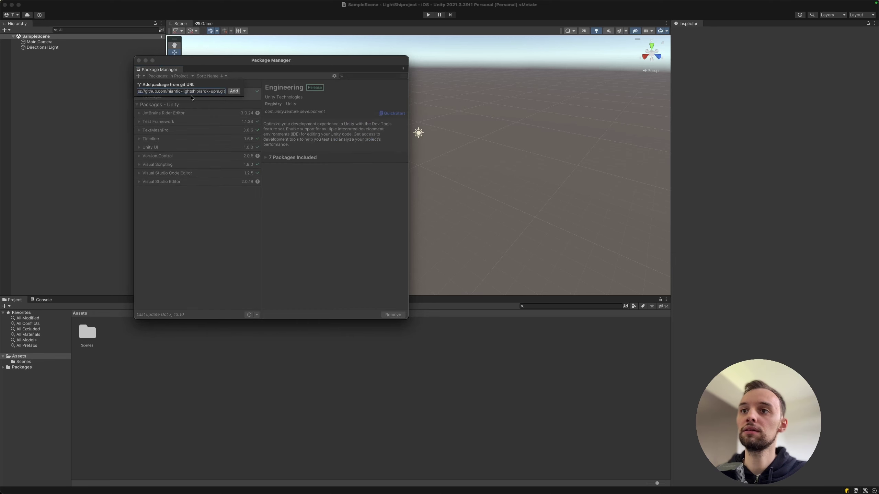
pyautogui.click(234, 91)
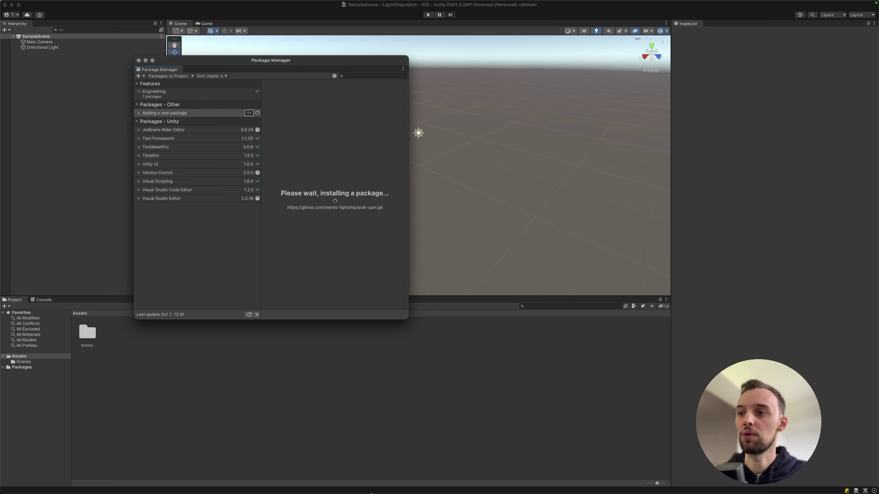
pyautogui.click(351, 482)
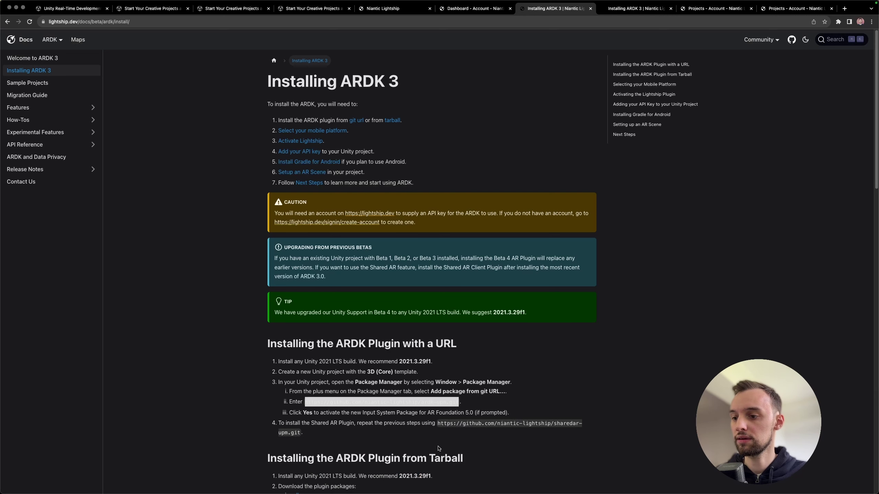
pyautogui.moveTo(438, 423); pyautogui.dragTo(325, 417)
pyautogui.press('super+c')
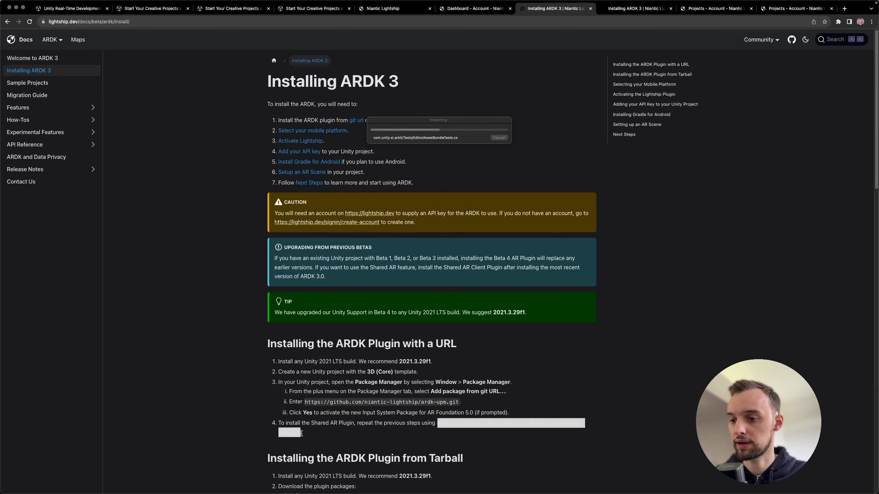
# - Switch to Unity and accept enabling the new input system's native backends with an editor restart
pyautogui.moveTo(432, 492)
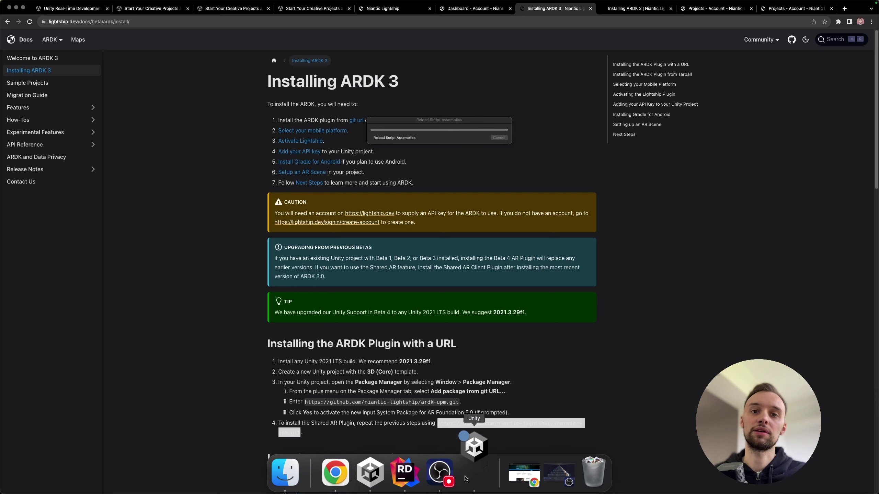
pyautogui.click(475, 472)
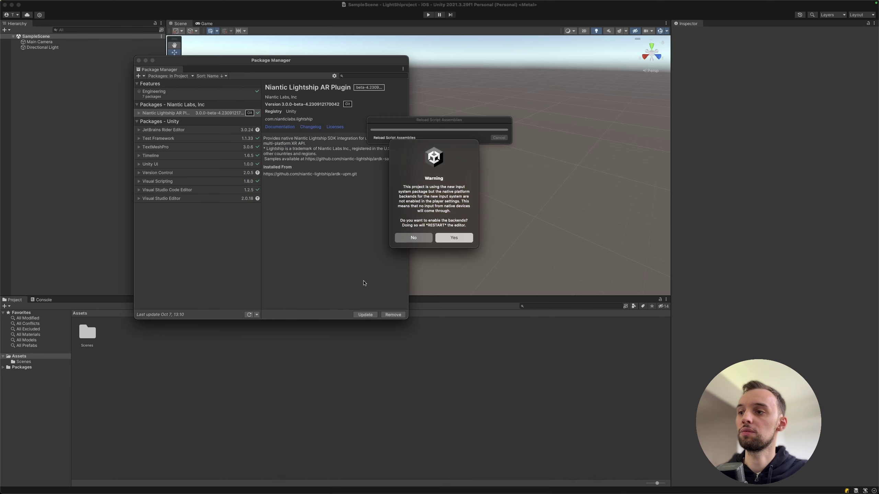
pyautogui.click(460, 238)
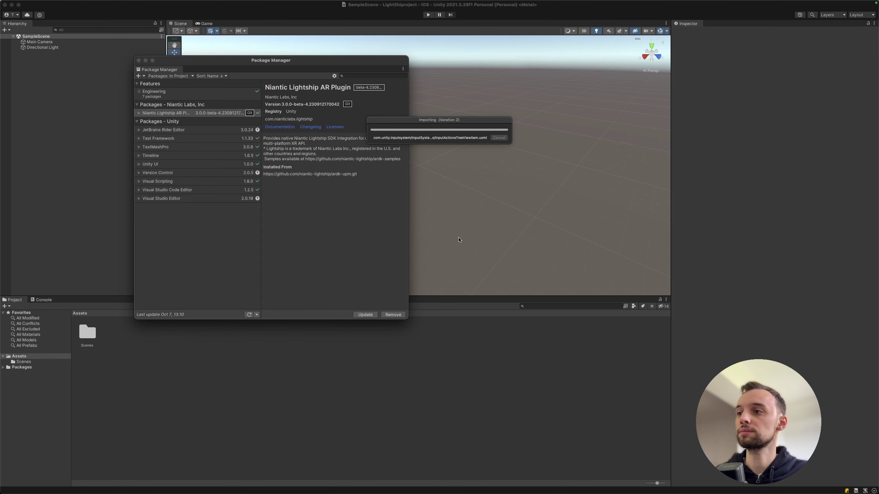
# - Switch to Chrome and read the install page's tip about the supported Unity version
pyautogui.press('super+Tab')
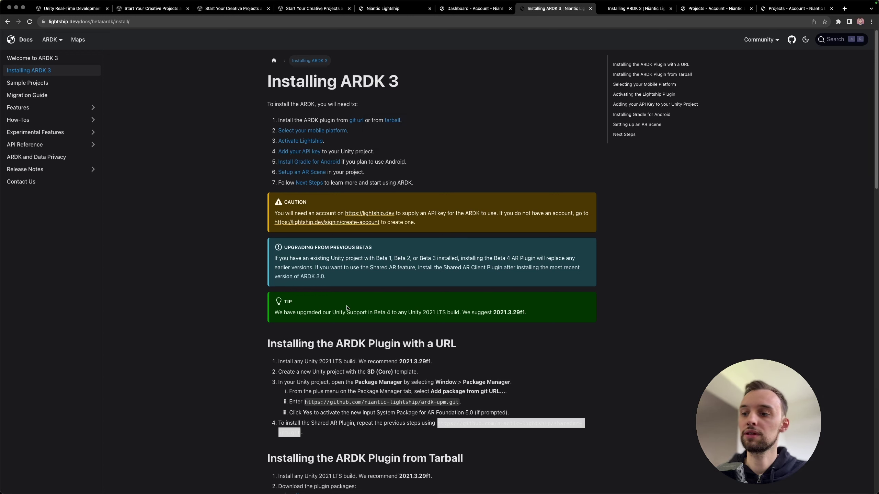
pyautogui.moveTo(293, 314); pyautogui.dragTo(493, 321)
pyautogui.click(502, 324)
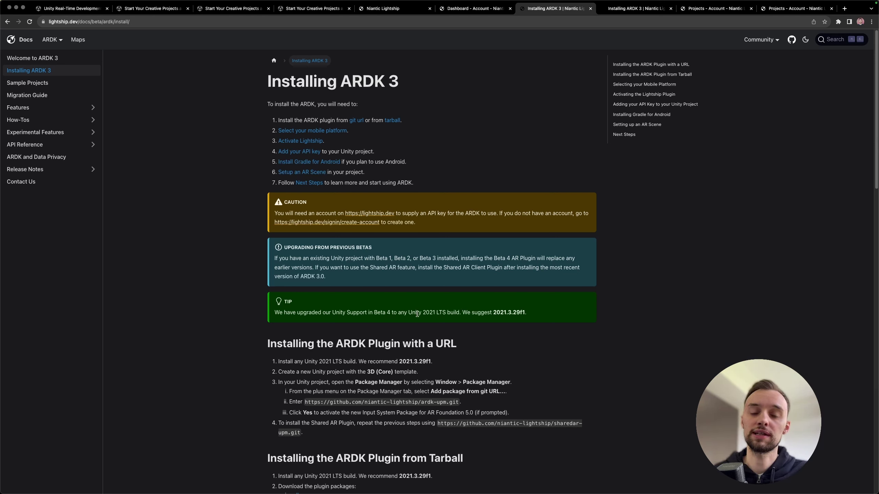
# - Switch to Unity and install the Shared AR plugin from the copied git URL ending in sharedar-upm.git
pyautogui.press('super+Tab')
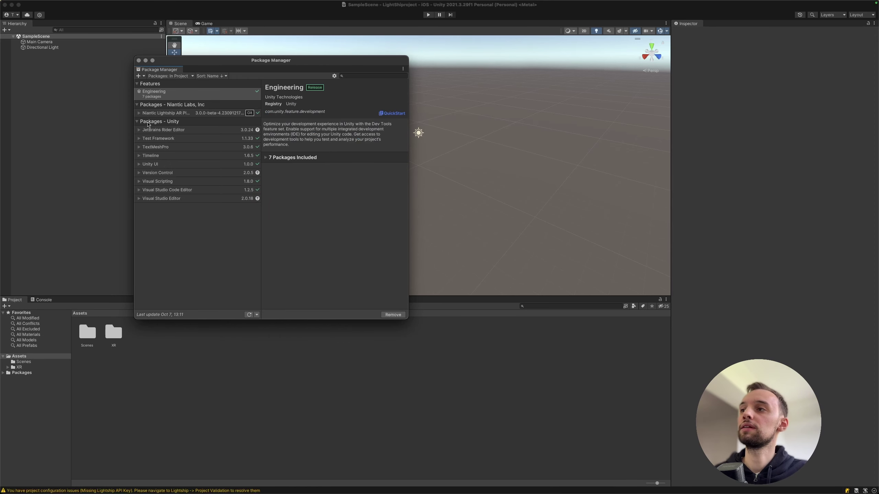
pyautogui.moveTo(196, 63); pyautogui.dragTo(223, 60)
pyautogui.click(166, 73)
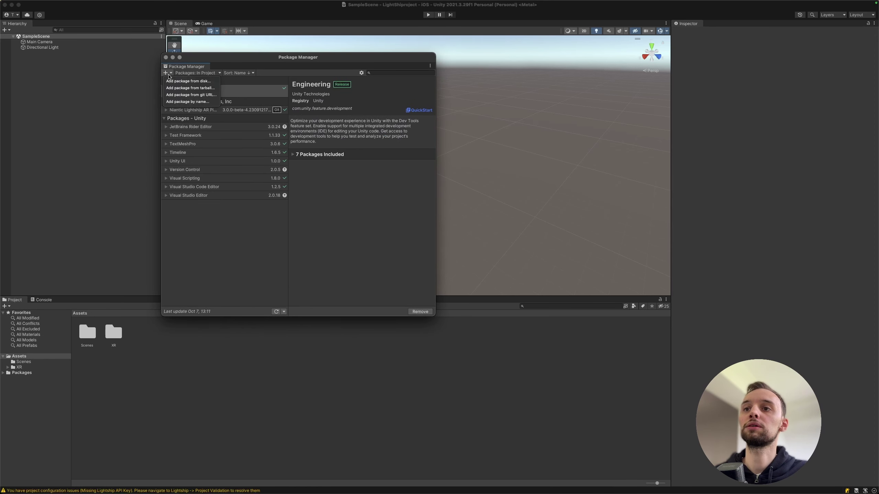
pyautogui.click(210, 96)
pyautogui.press('super+v')
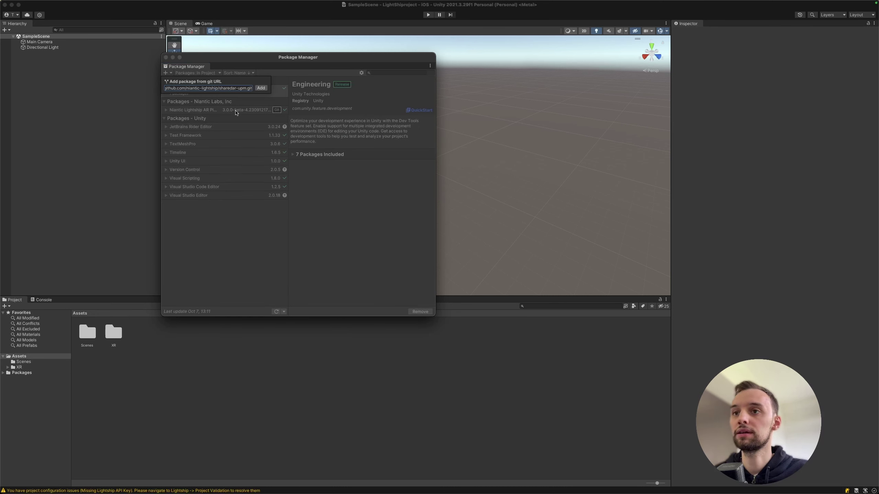
pyautogui.click(261, 88)
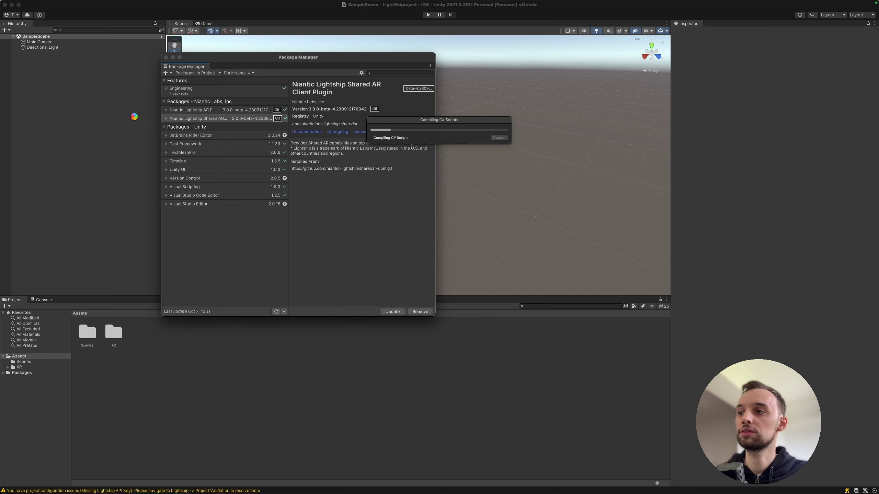
# - Switch to Chrome, go to the Sample Projects docs page, and open its ardk-samples GitHub link in a new tab
pyautogui.click(346, 484)
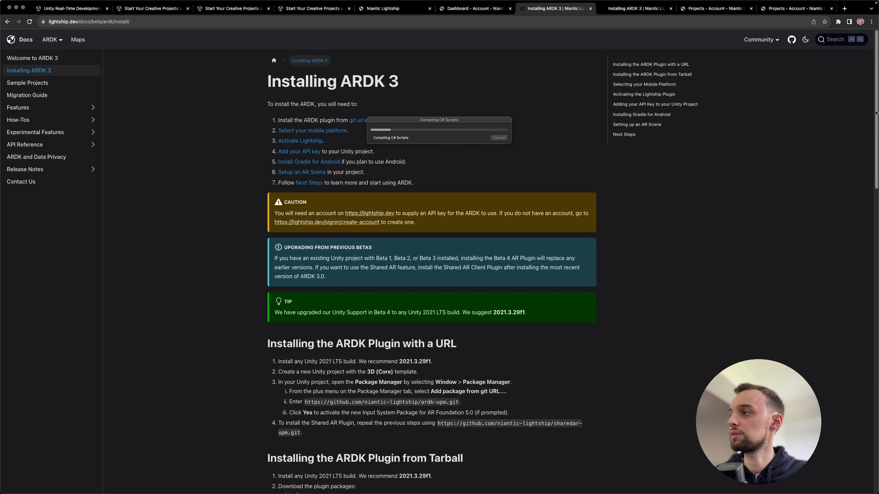
pyautogui.scroll(-3, 876, 111)
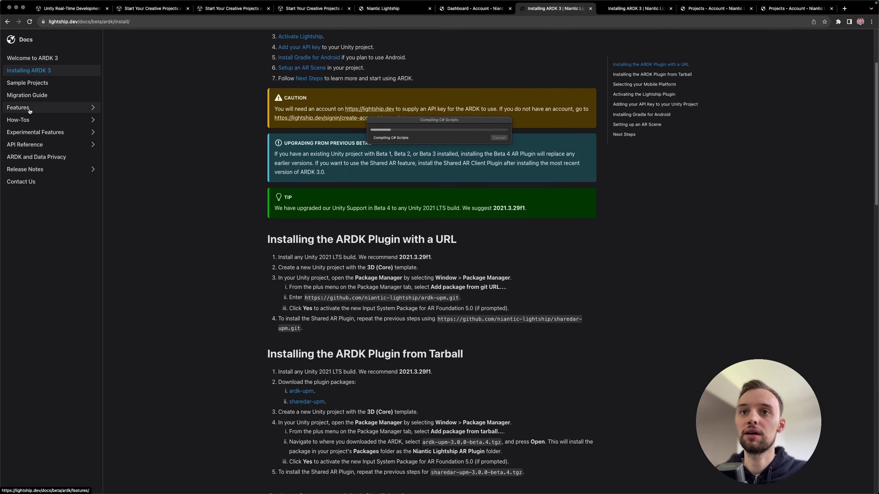
pyautogui.click(39, 83)
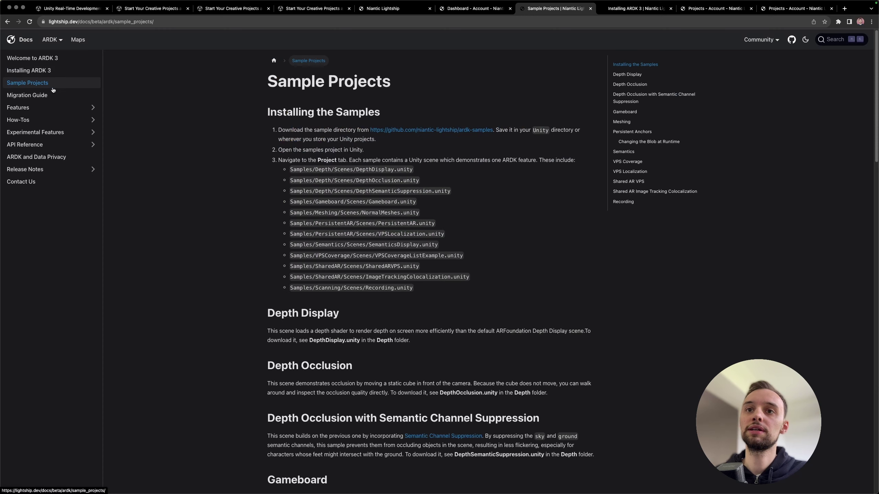
pyautogui.rightClick(421, 131)
pyautogui.click(440, 133)
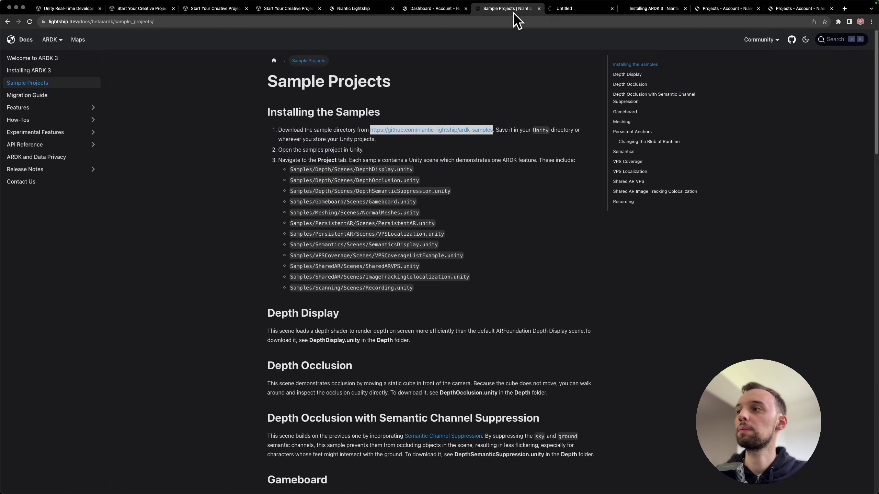
pyautogui.click(578, 9)
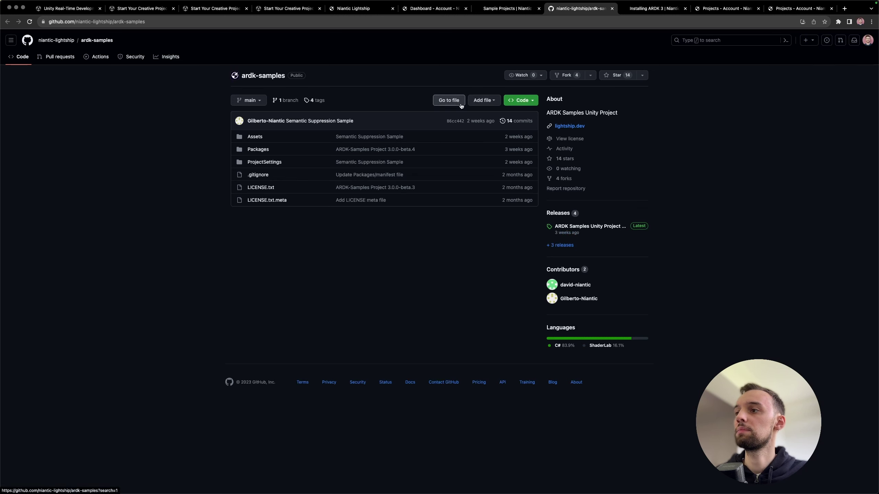
# - Download the ardk-samples repository as a ZIP archive into the Unity project's Assets folder
pyautogui.click(519, 101)
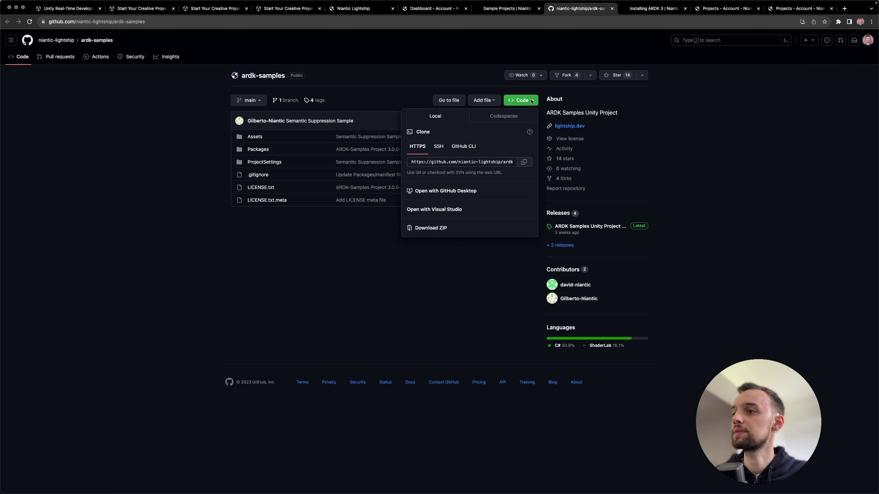
pyautogui.click(440, 229)
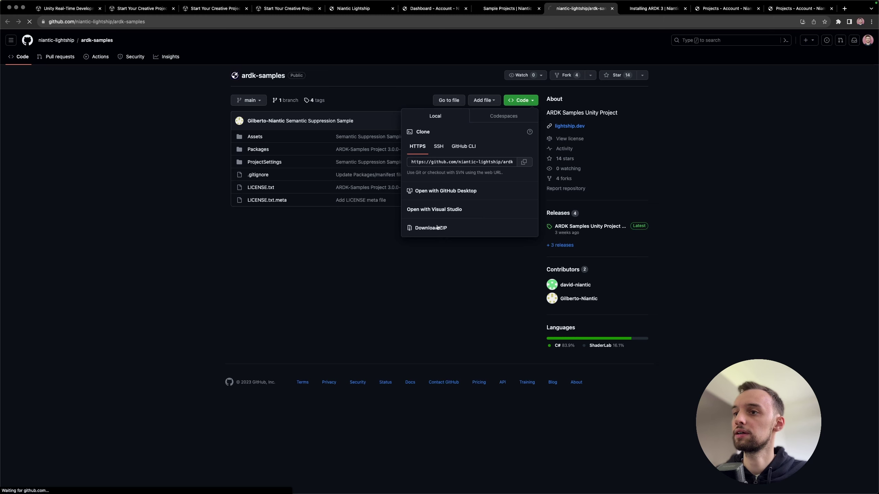
pyautogui.click(338, 218)
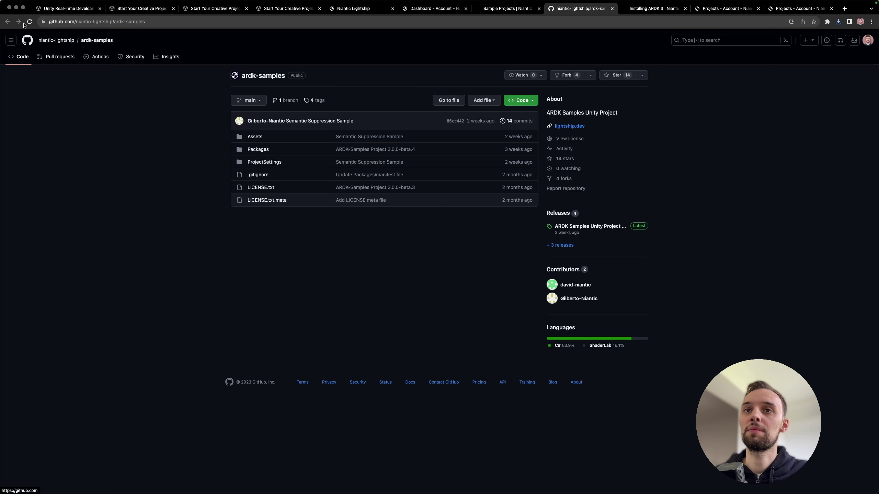
# - Switch to Unity, close the Package Manager, and open the project's Assets folder in Finder
pyautogui.click(474, 470)
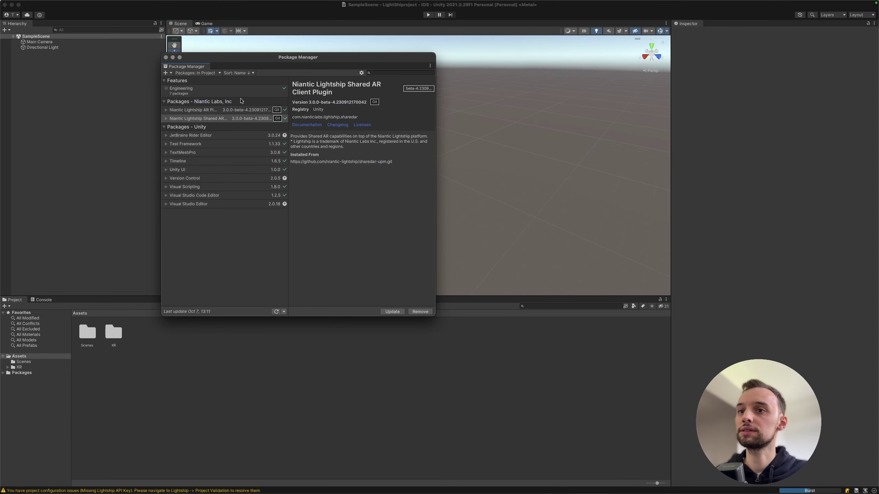
pyautogui.click(166, 58)
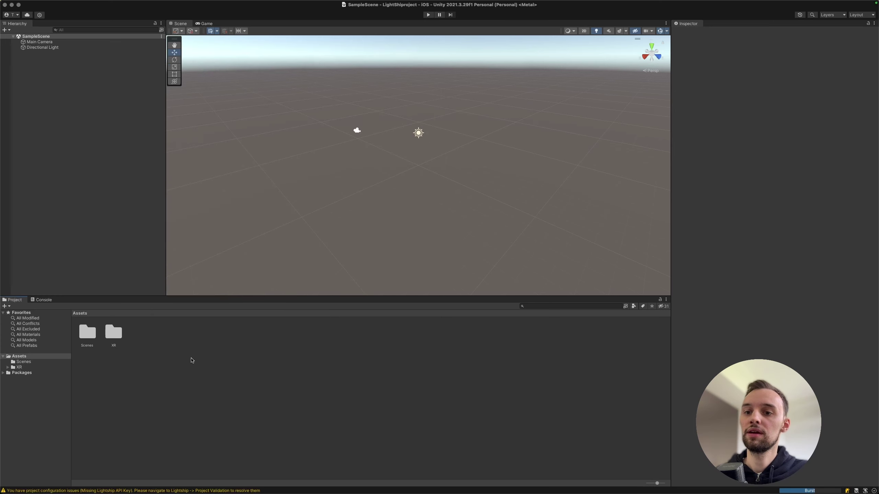
pyautogui.rightClick(164, 338)
pyautogui.click(154, 339)
pyautogui.rightClick(154, 339)
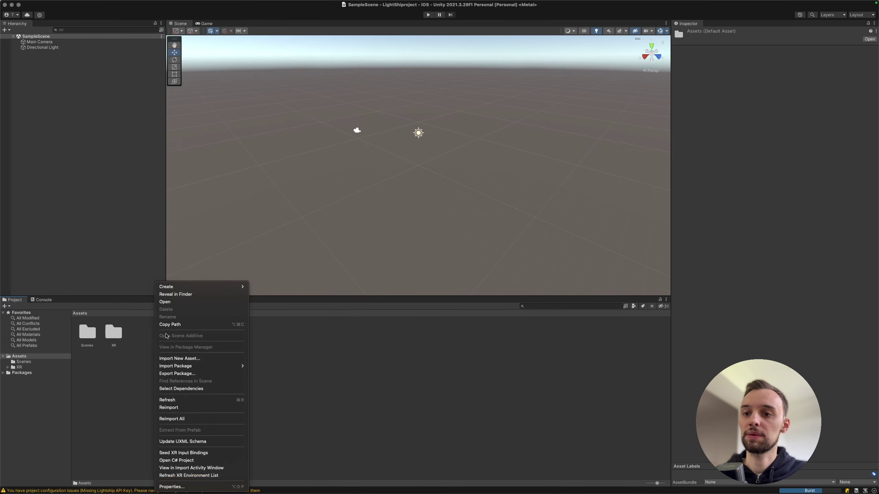
pyautogui.click(199, 295)
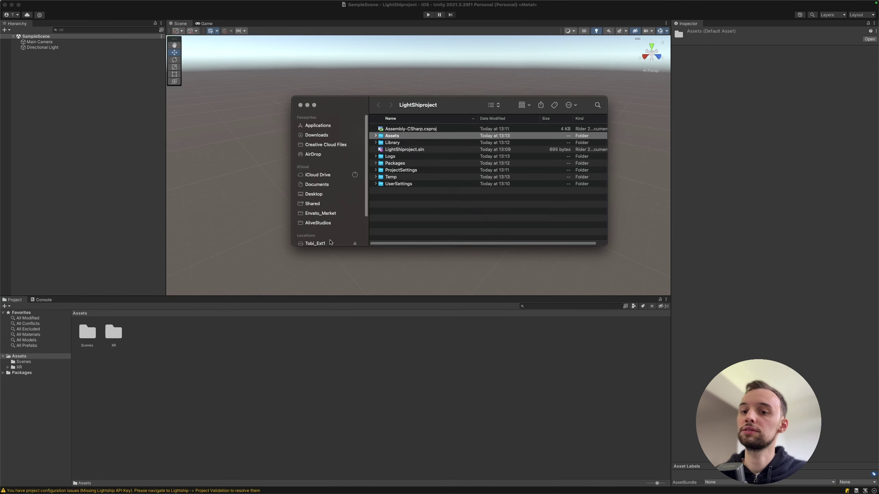
pyautogui.doubleClick(394, 135)
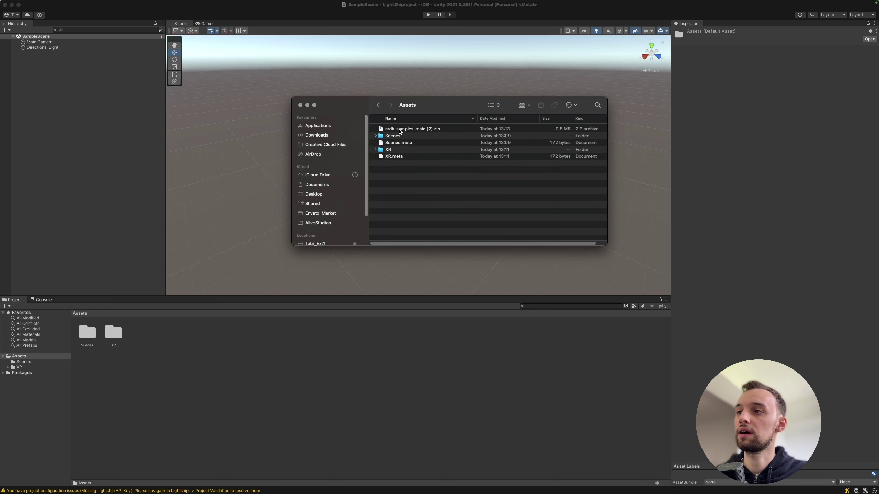
# - Extract ardk-samples-main (2).zip in the Assets folder, delete the archive, and return to Unity to import the samples
pyautogui.click(399, 129)
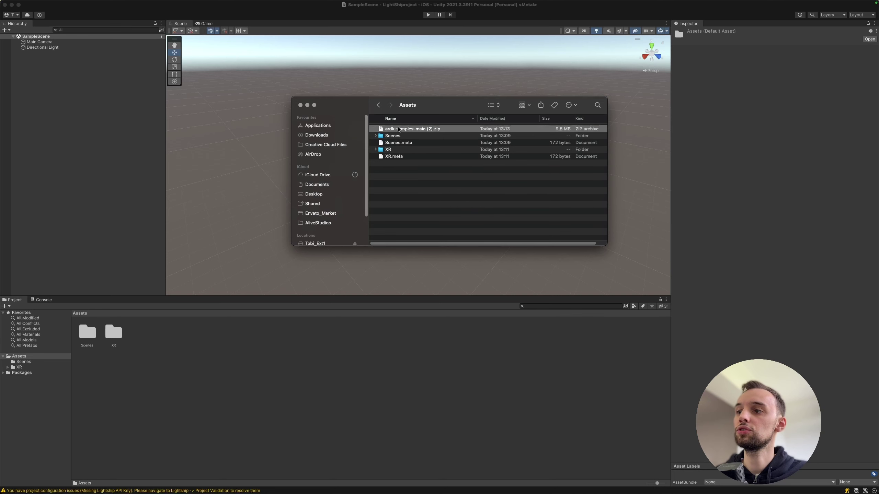
pyautogui.rightClick(399, 129)
pyautogui.click(405, 132)
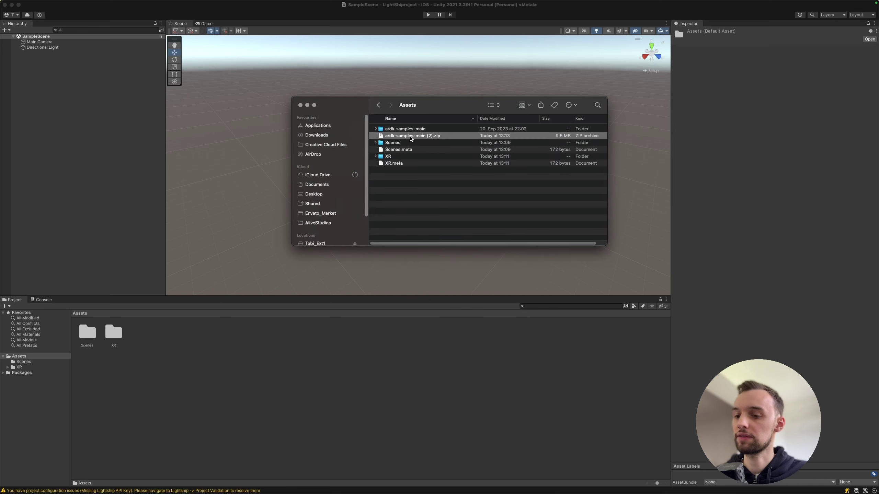
pyautogui.press('super+BackSpace')
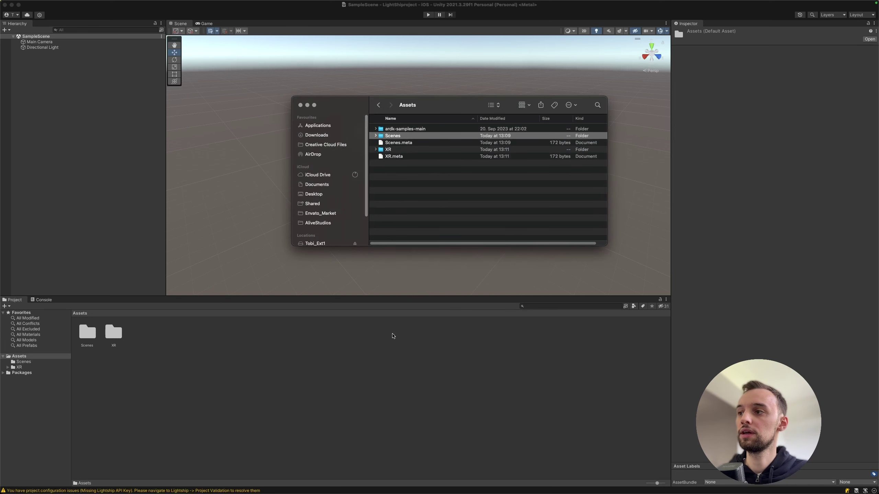
pyautogui.click(388, 346)
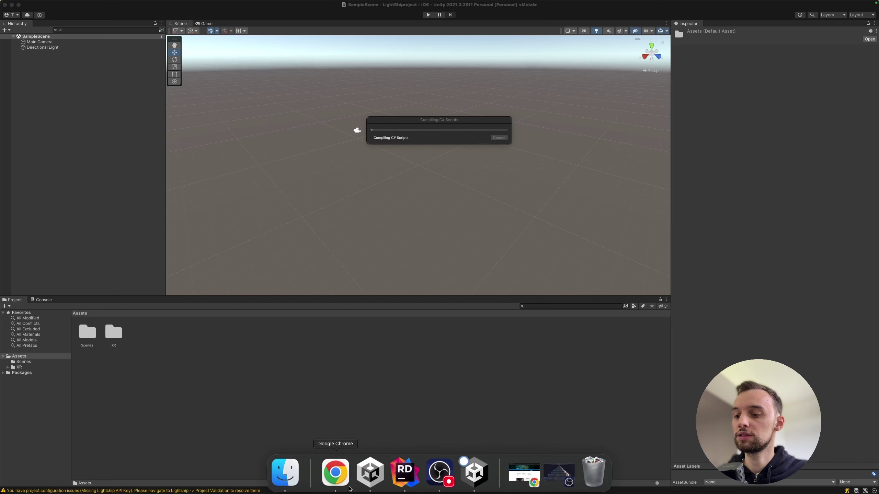
# - Switch to Chrome and create a new project named LightshipProject on the Lightship account's Projects page
pyautogui.click(350, 489)
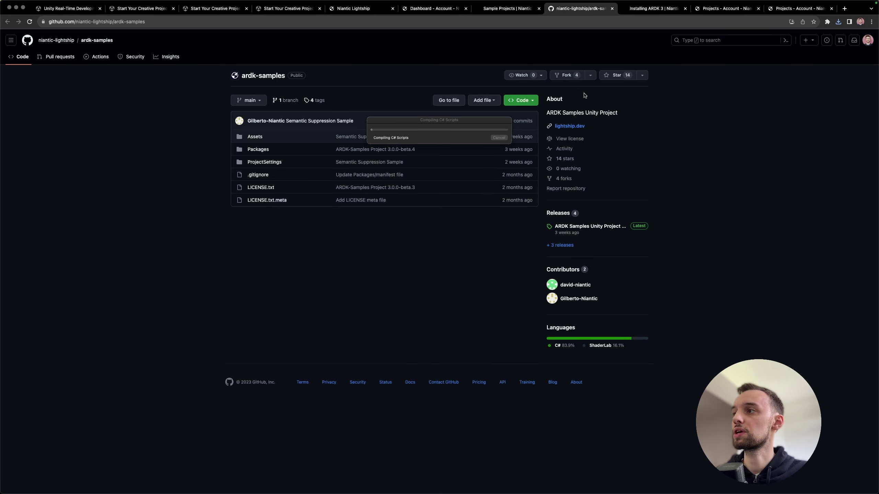
pyautogui.click(706, 10)
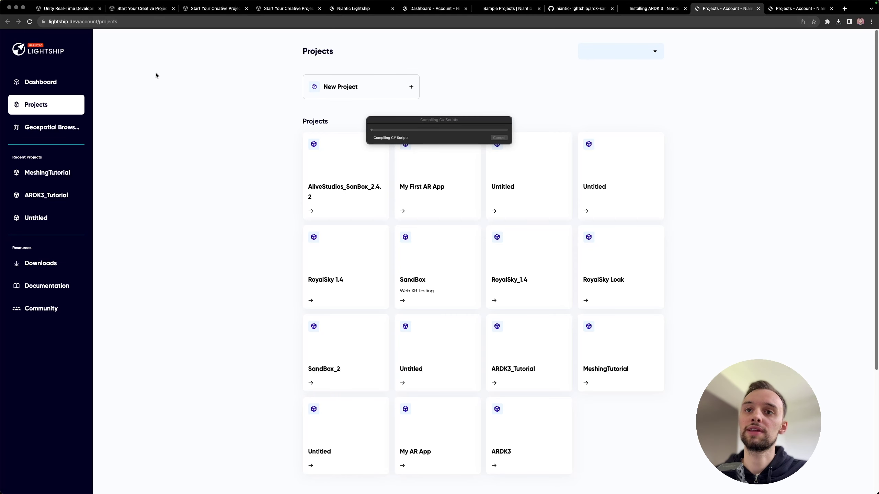
pyautogui.click(363, 91)
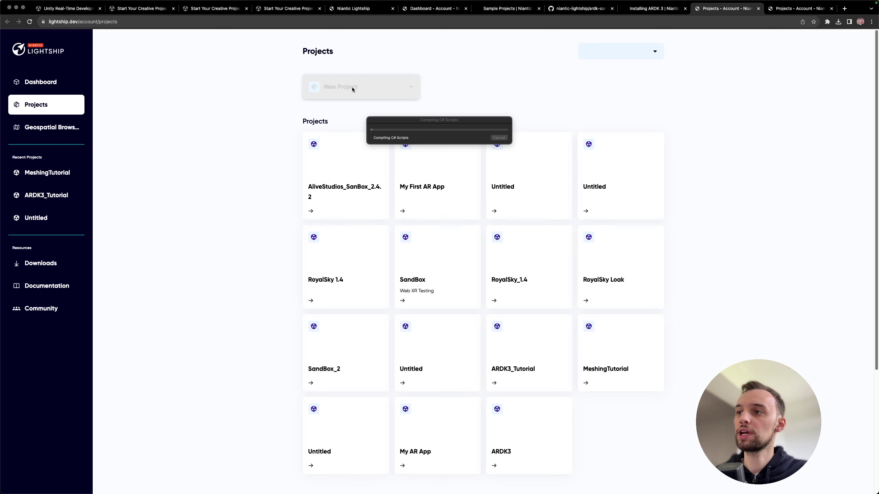
pyautogui.write('LightshipProject')
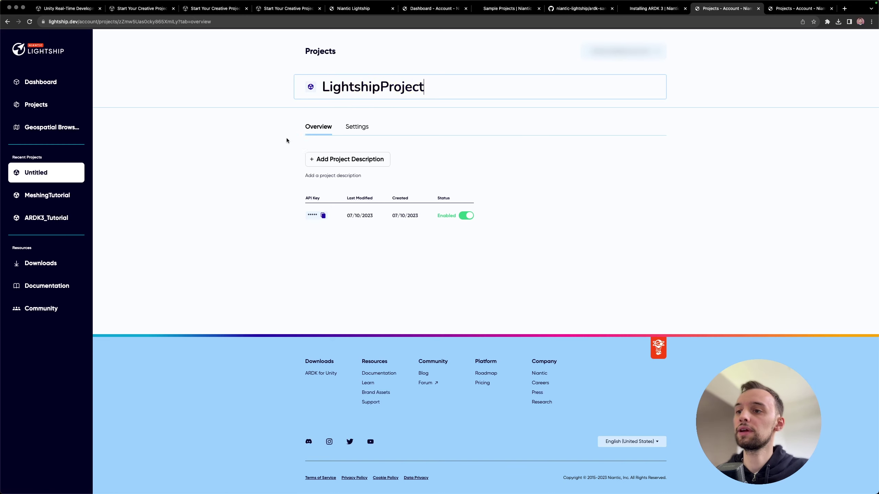
pyautogui.press('Return')
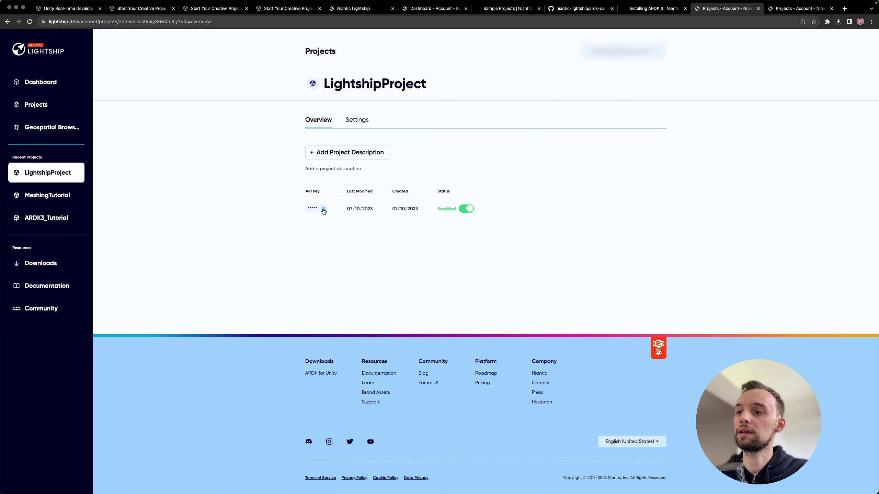
# - Copy LightshipProject's API key, switch to Unity, and paste the key into the Api Key field of Lightship Settings
pyautogui.moveTo(386, 493)
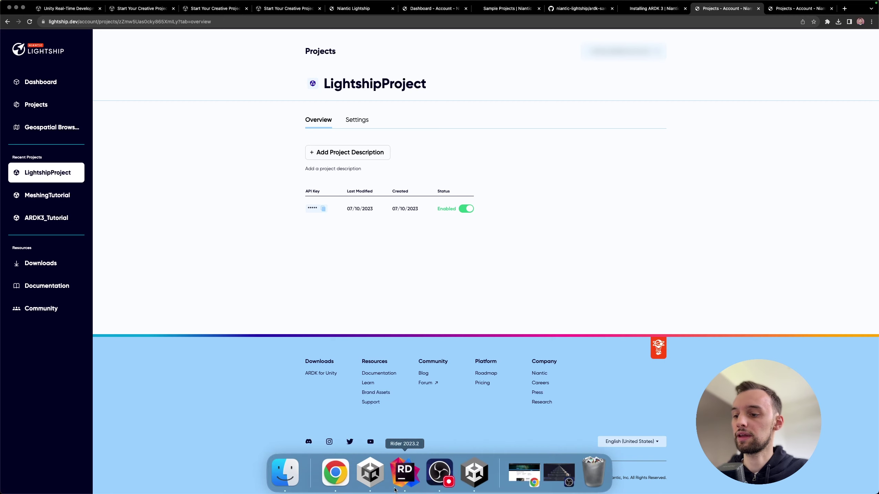
pyautogui.click(474, 473)
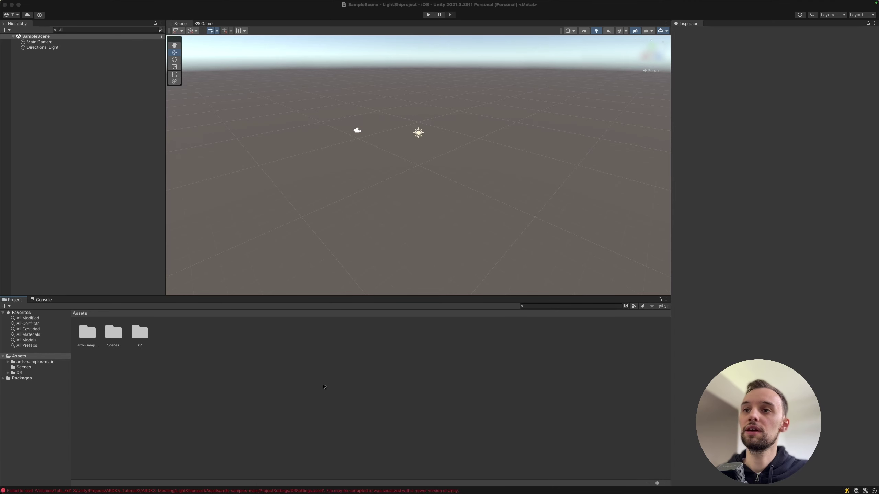
pyautogui.moveTo(205, 2)
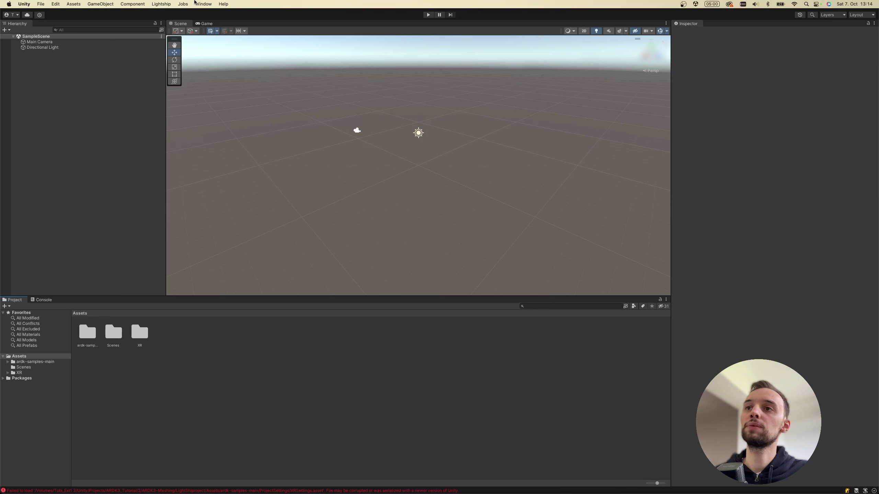
pyautogui.click(160, 4)
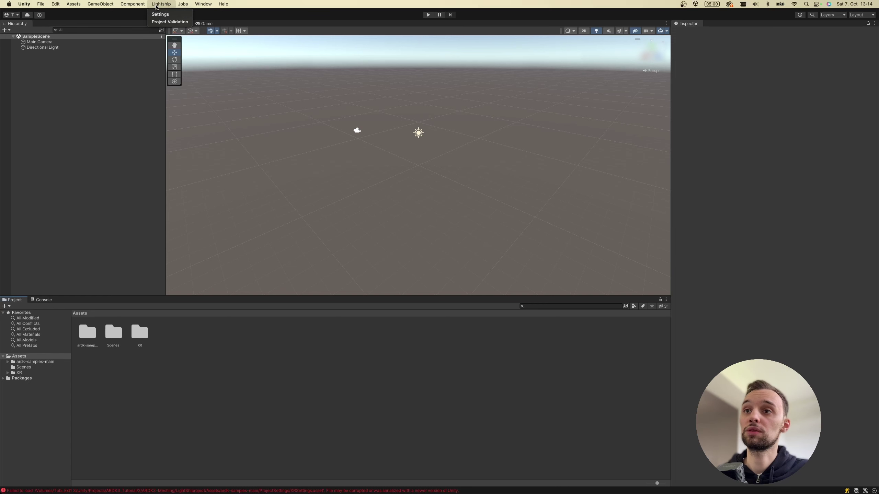
pyautogui.click(160, 14)
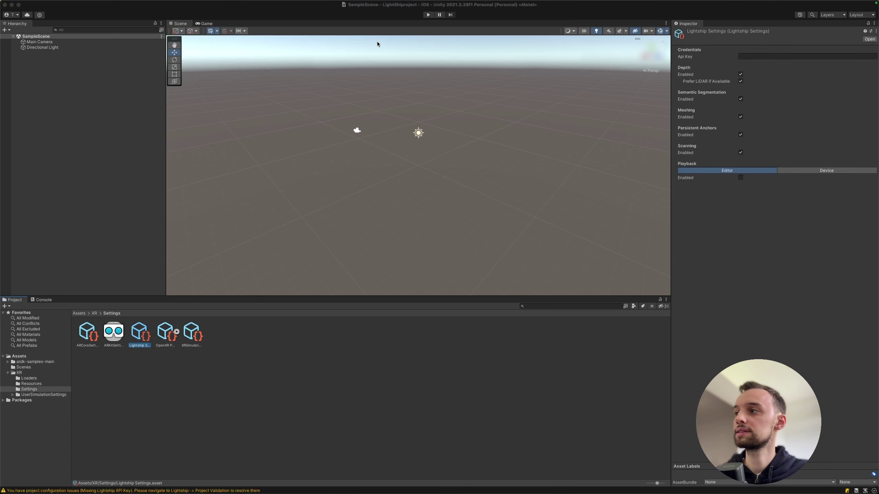
pyautogui.click(795, 57)
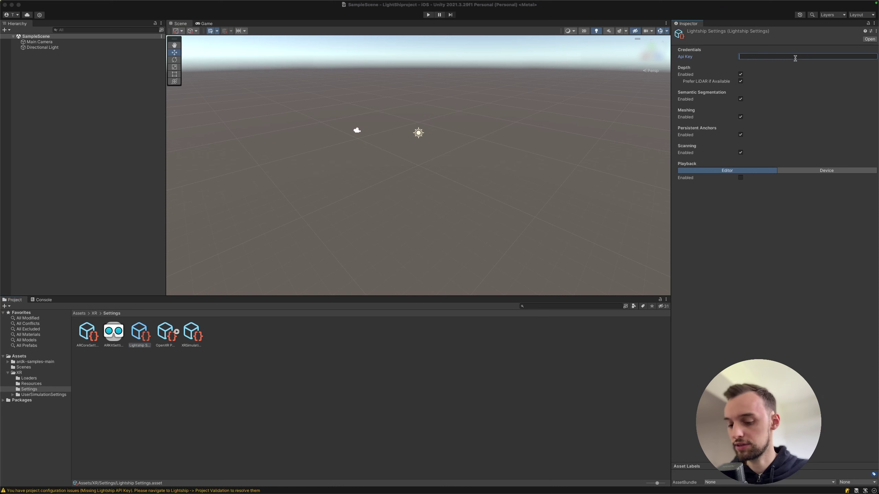
pyautogui.press('super+v')
pyautogui.click(803, 258)
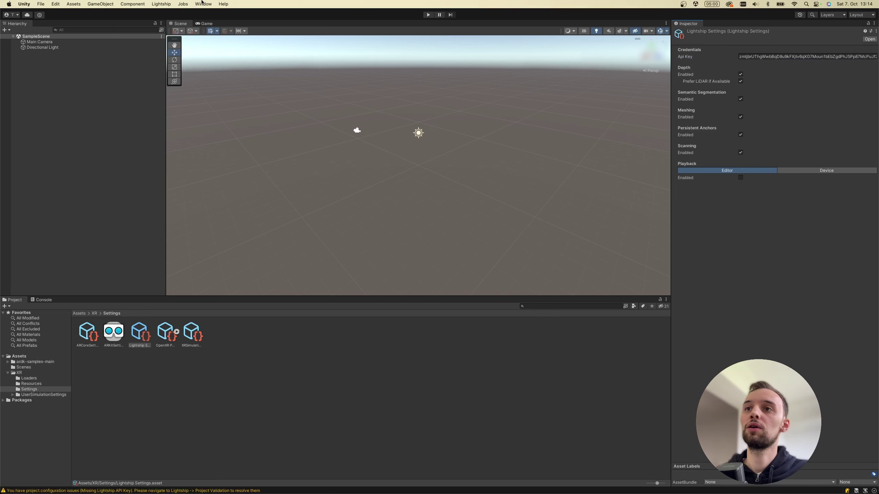
# - Open Lightship's Project Validation and review the iOS, Android and desktop checks
pyautogui.click(160, 4)
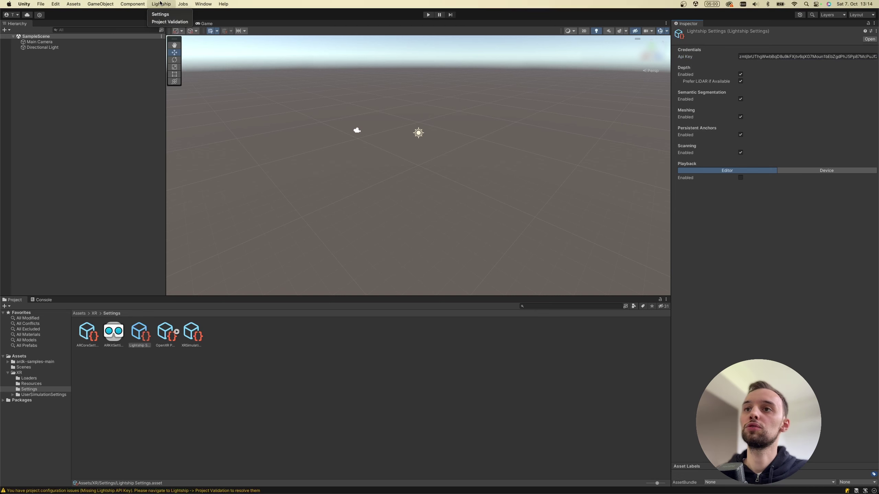
pyautogui.click(162, 22)
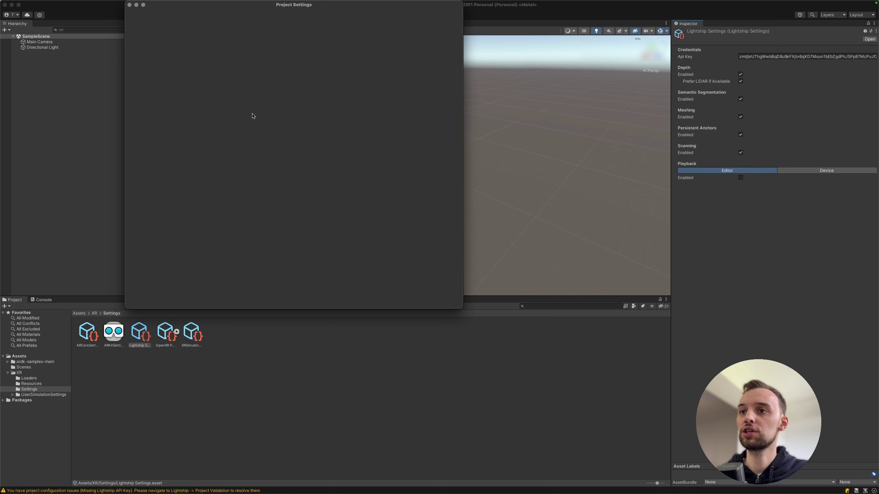
pyautogui.moveTo(187, 5); pyautogui.dragTo(244, 52)
pyautogui.click(55, 3)
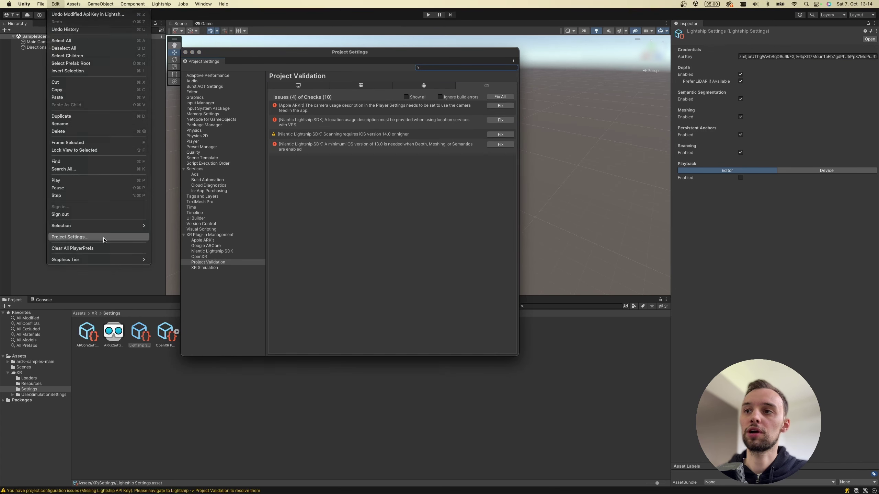
pyautogui.click(104, 238)
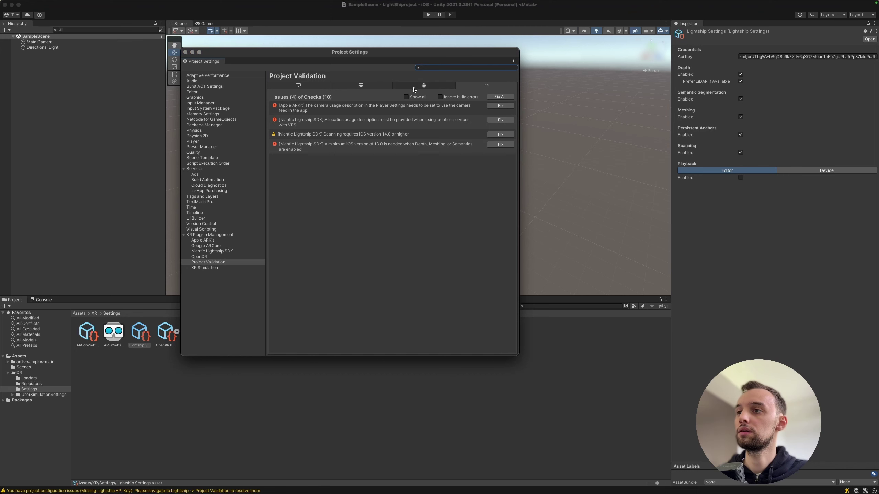
pyautogui.click(434, 87)
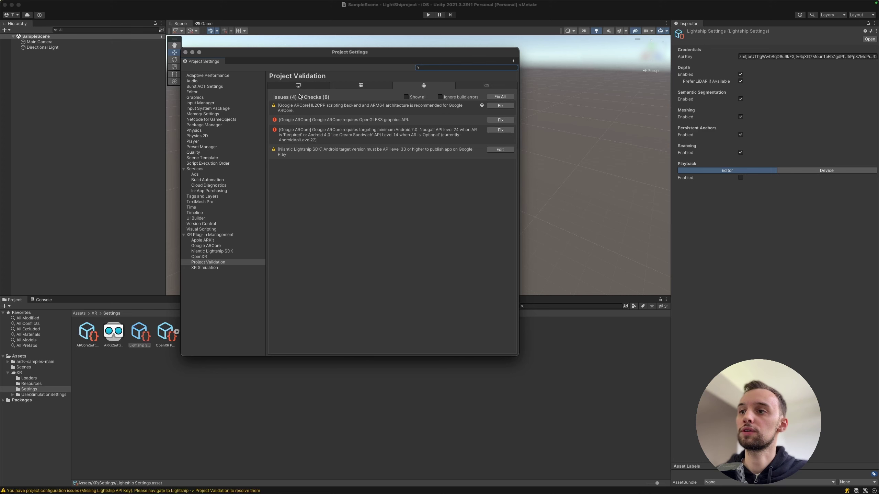
pyautogui.click(423, 86)
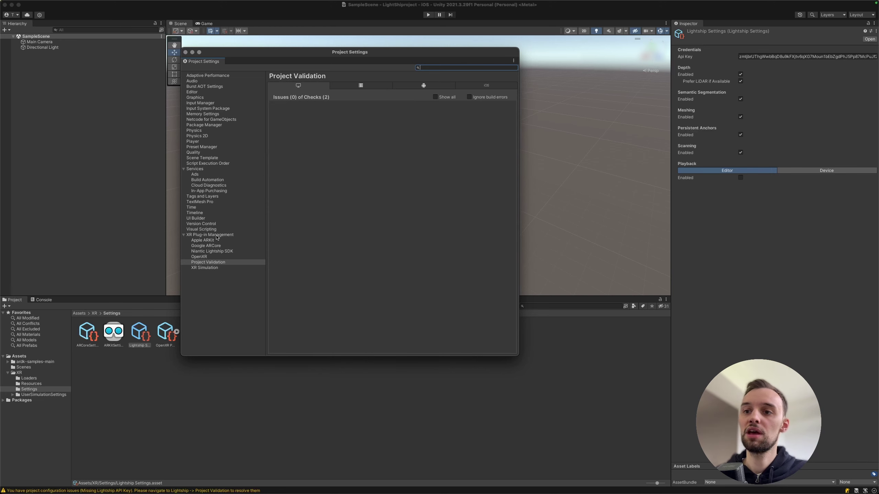
# - Check the XR Plug-in Management providers for desktop, Android and iOS for the Niantic Lightship SDK
pyautogui.click(205, 235)
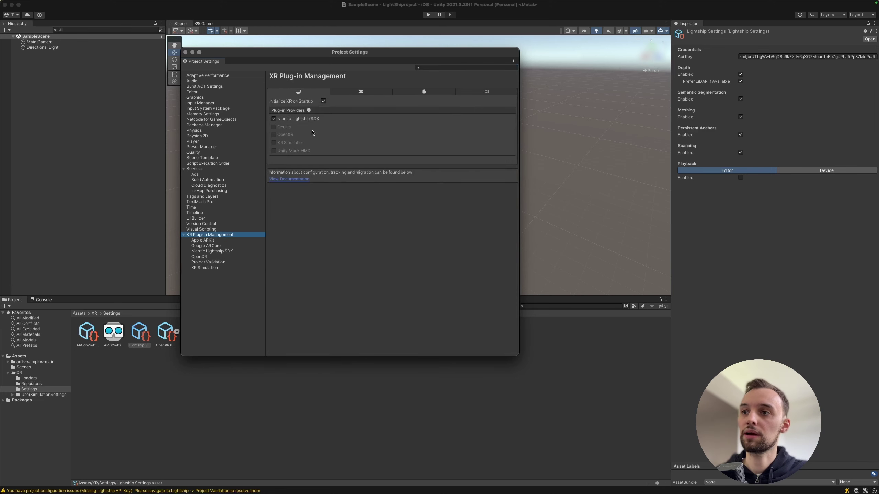
pyautogui.click(424, 94)
pyautogui.click(486, 93)
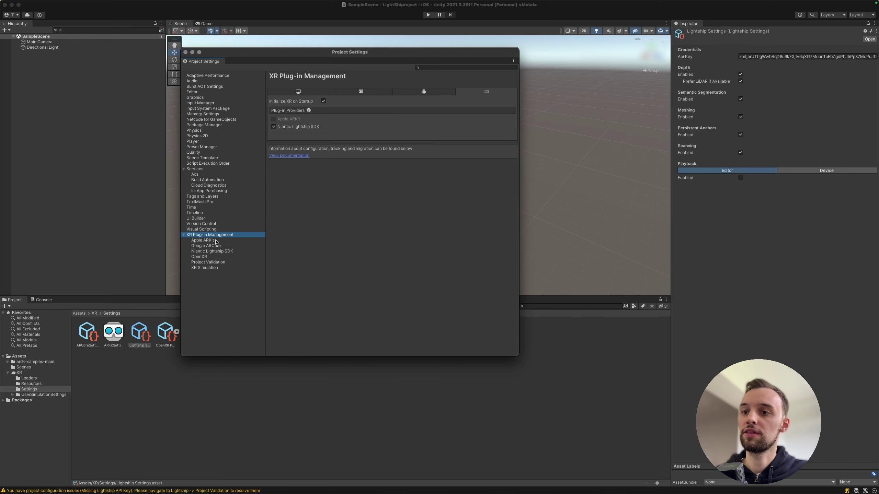
# - Fix the iOS Project Validation issues covering camera usage description, location usage description and minimum iOS version
pyautogui.click(209, 263)
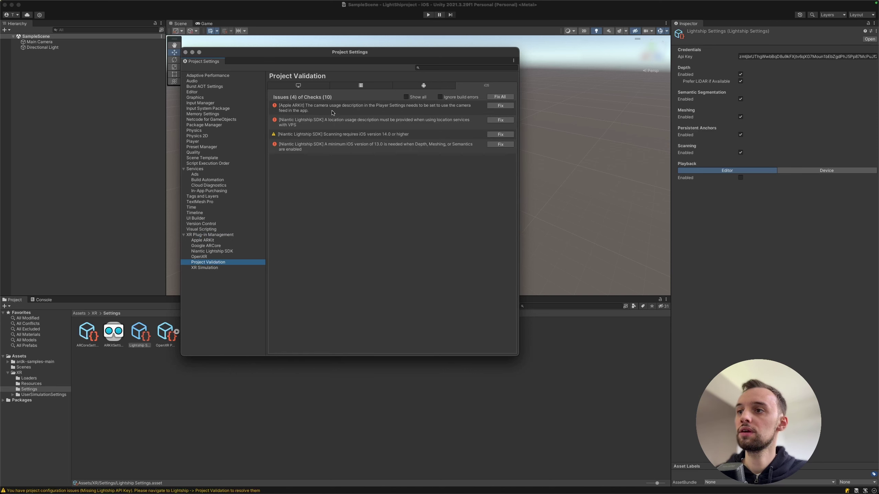
pyautogui.click(494, 106)
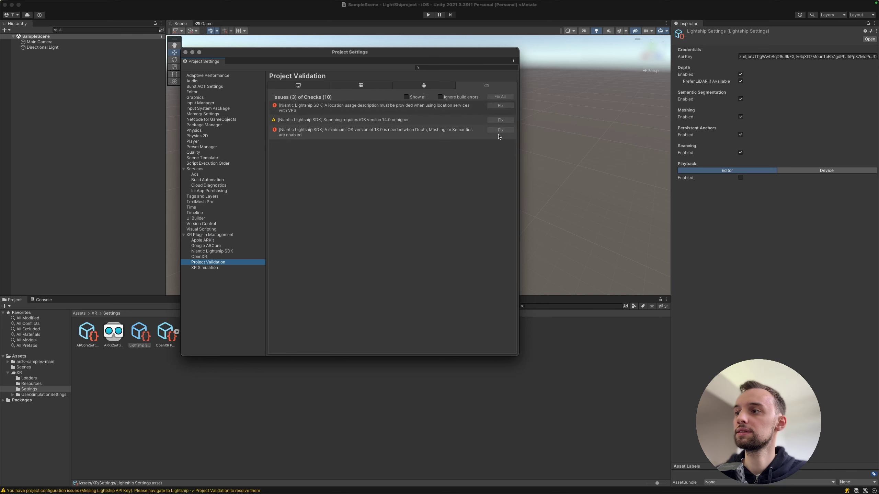
pyautogui.click(499, 106)
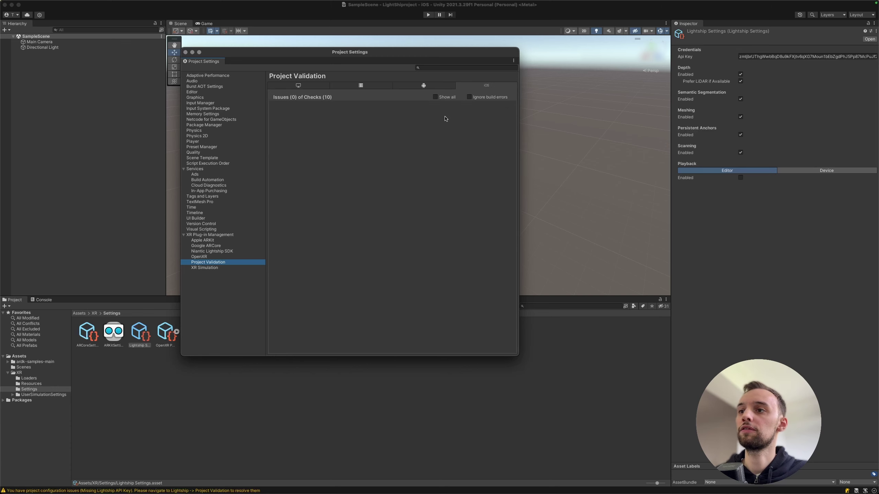
# - Open the iOS Player settings from Build Settings, review the usage descriptions and target minimum iOS version, and close Project Settings
pyautogui.click(40, 4)
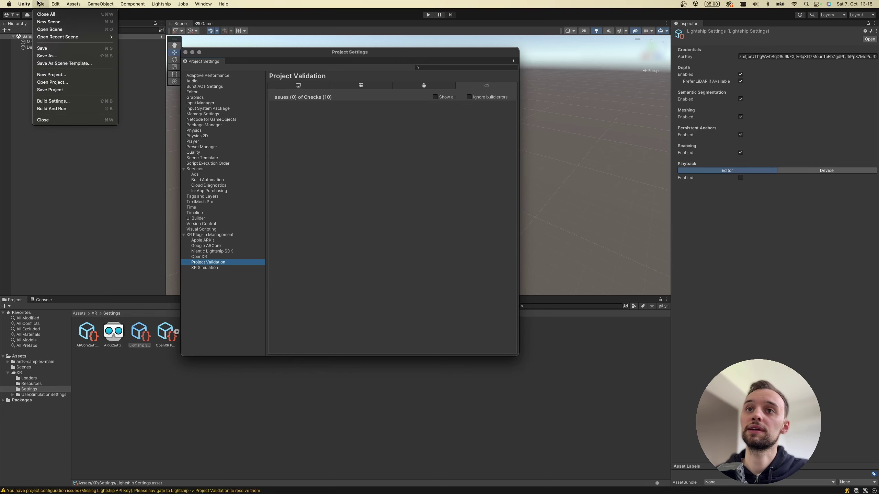
pyautogui.click(63, 101)
pyautogui.moveTo(345, 121); pyautogui.dragTo(435, 113)
pyautogui.click(364, 324)
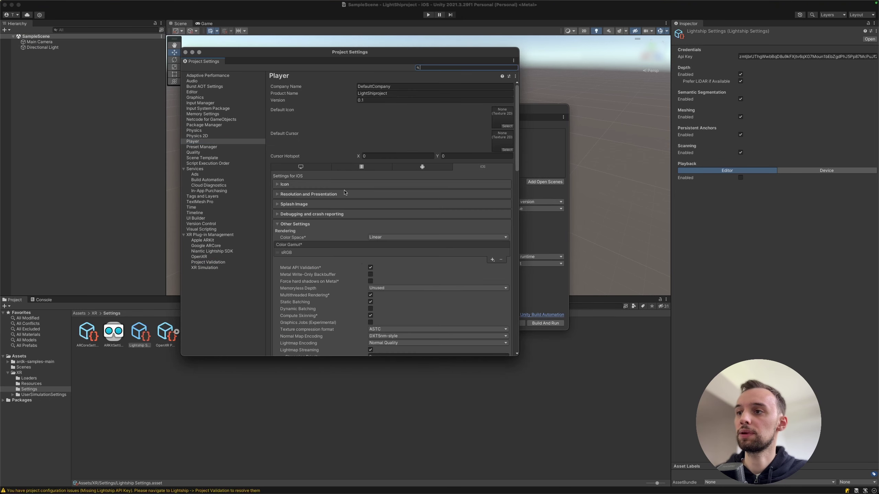
pyautogui.moveTo(279, 57); pyautogui.dragTo(324, 56)
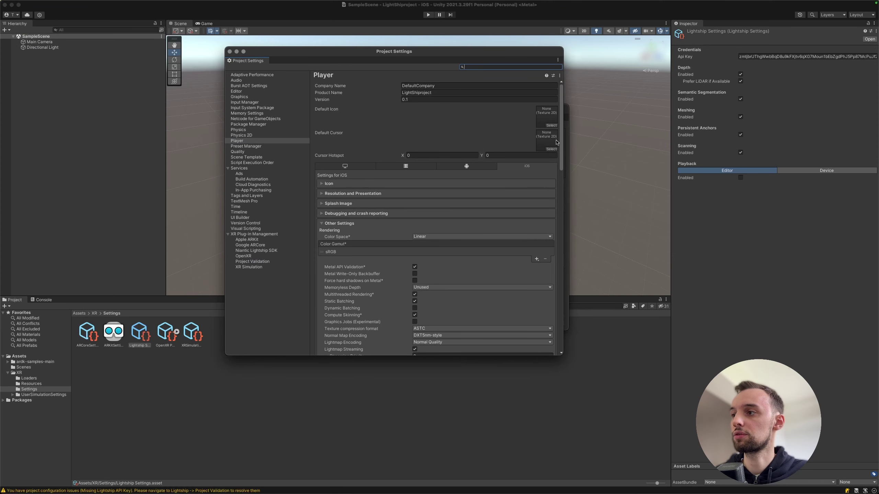
pyautogui.scroll(-15, 427, 160)
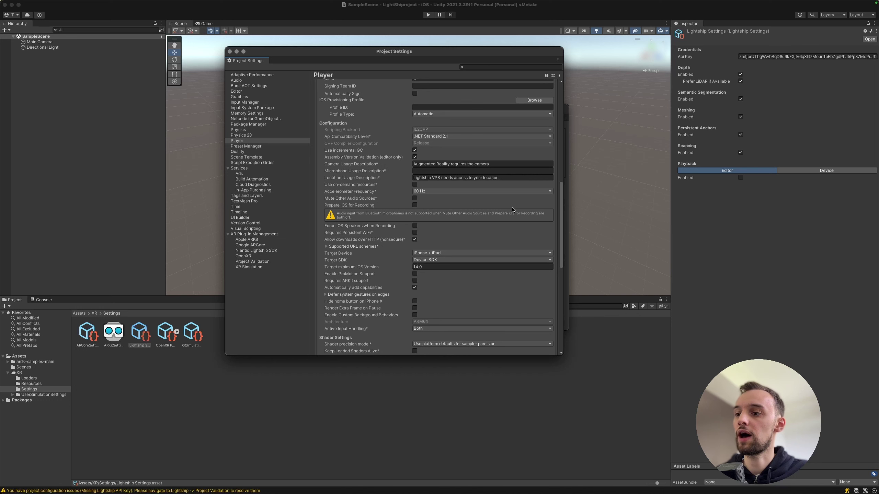
pyautogui.scroll(3, 557, 185)
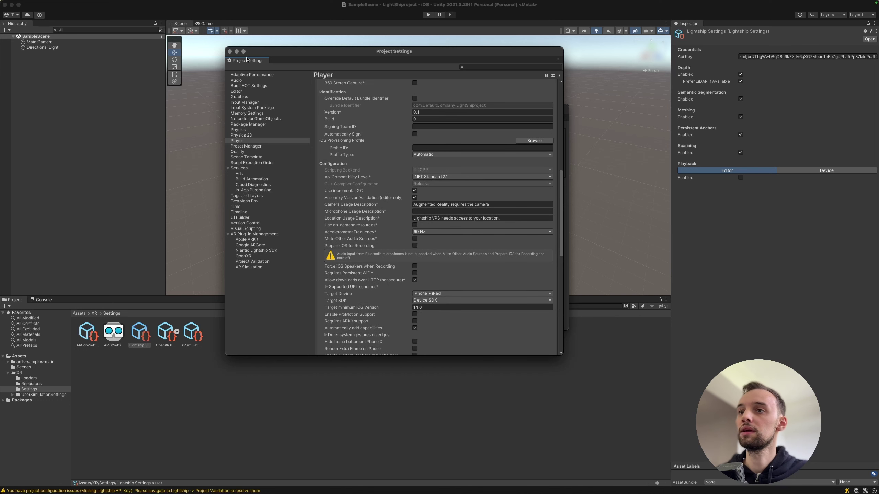
pyautogui.click(230, 51)
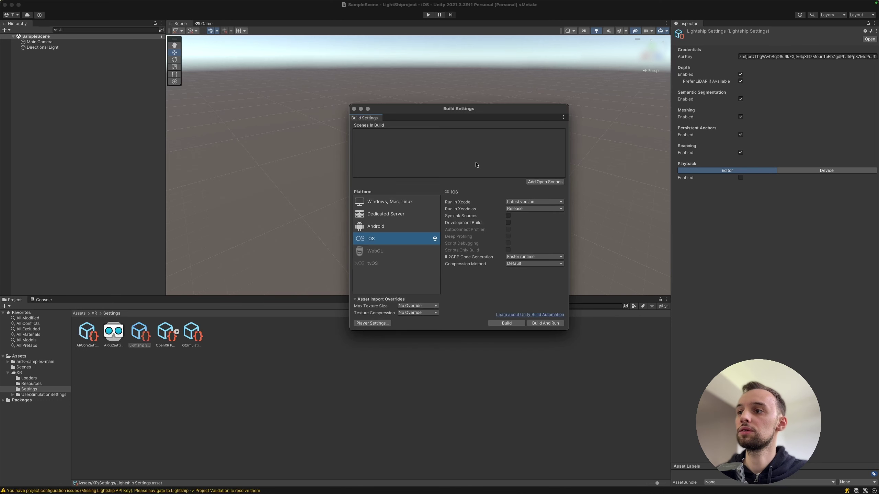
# - Reopen Project Validation for Android and try to fix the Google ARCore OpenGLES3 graphics API issue
pyautogui.click(161, 4)
pyautogui.click(168, 22)
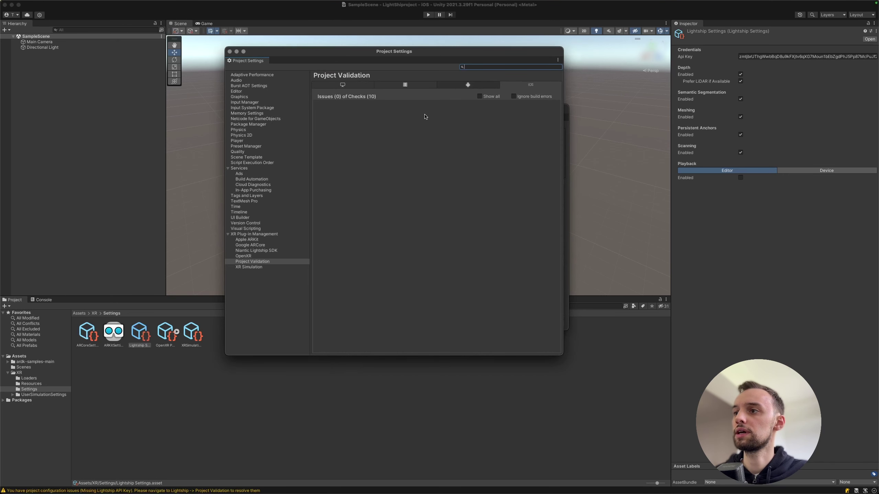
pyautogui.click(478, 85)
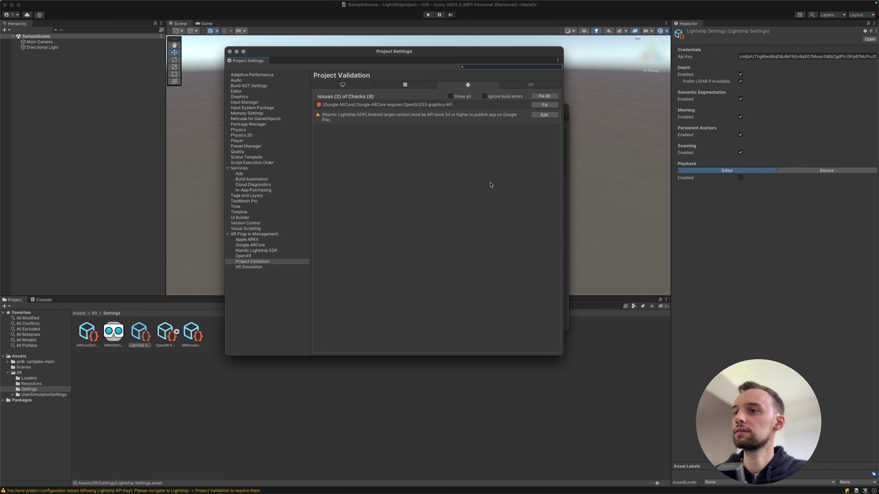
pyautogui.click(448, 116)
pyautogui.click(542, 105)
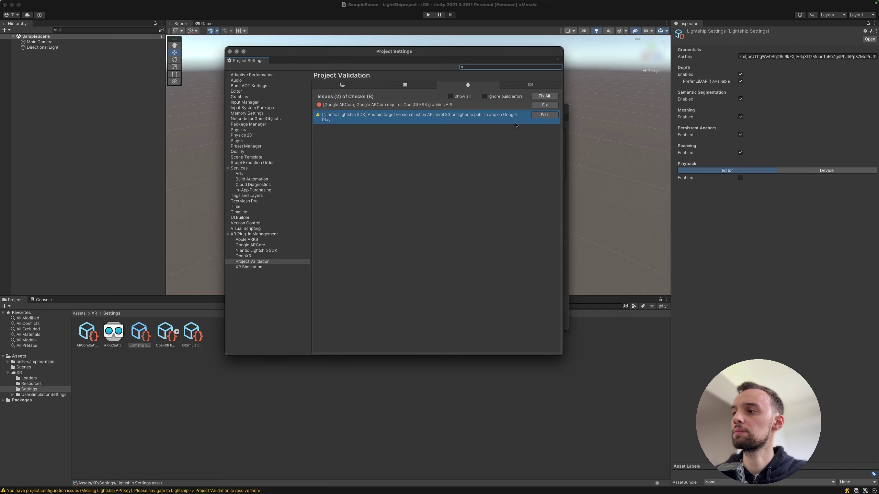
pyautogui.click(545, 105)
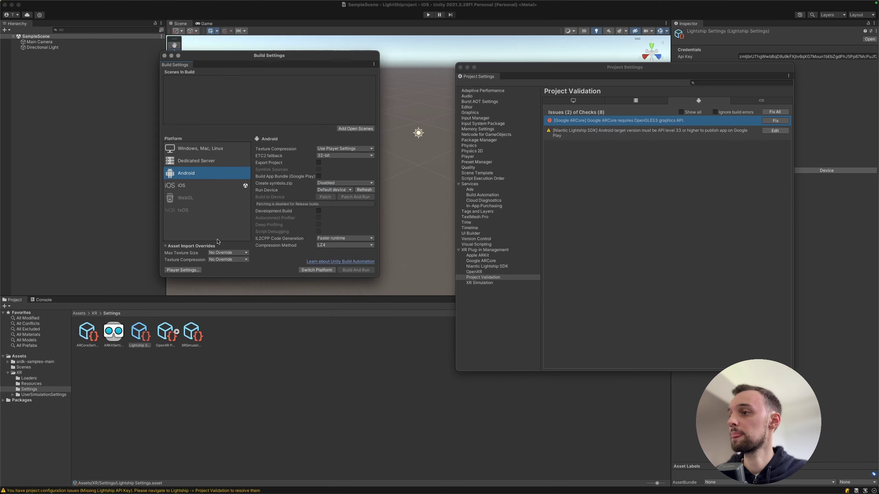
# - In the Android Player settings, disable Auto Graphics API and remove Vulkan from the Graphics APIs list
pyautogui.click(191, 274)
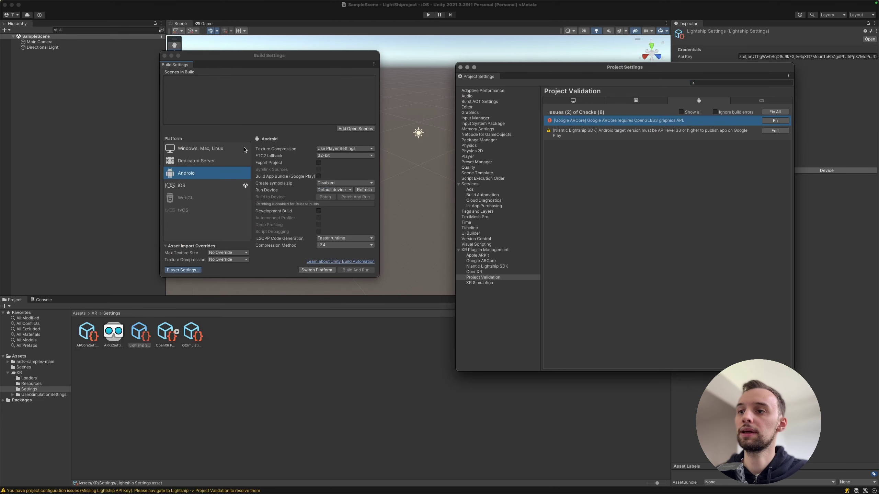
pyautogui.moveTo(524, 67); pyautogui.dragTo(320, 73)
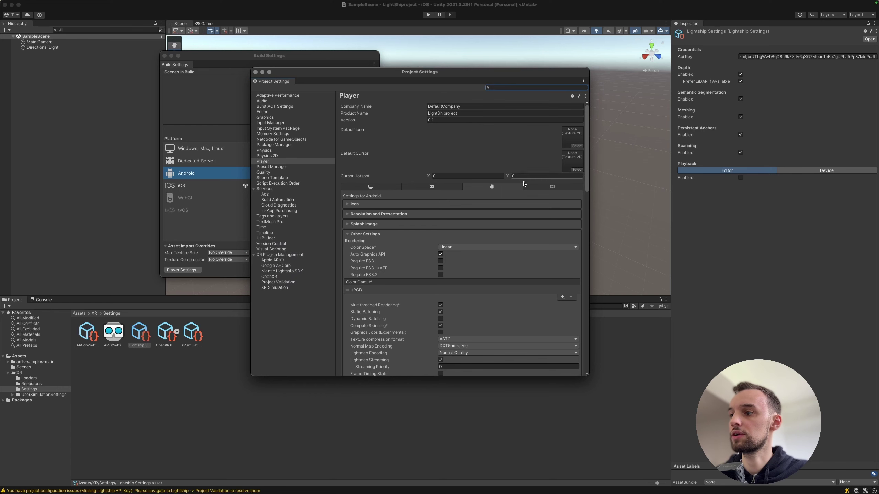
pyautogui.moveTo(430, 76); pyautogui.dragTo(338, 28)
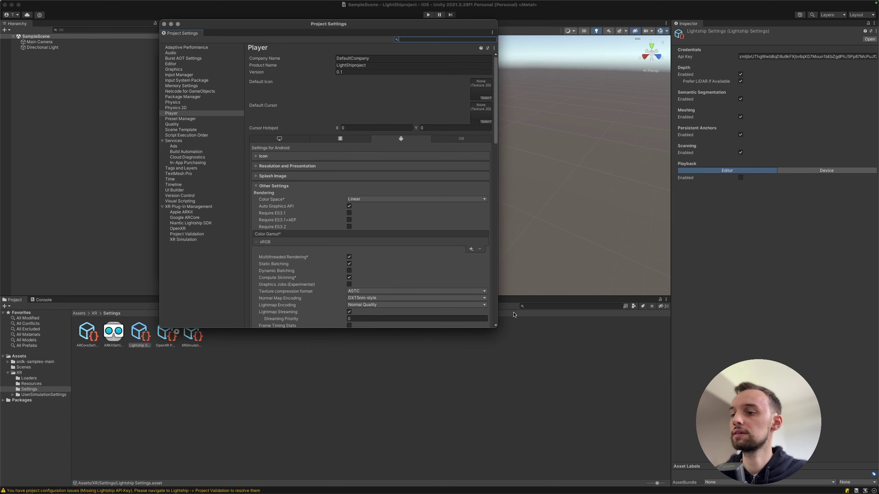
pyautogui.moveTo(497, 327); pyautogui.dragTo(650, 459)
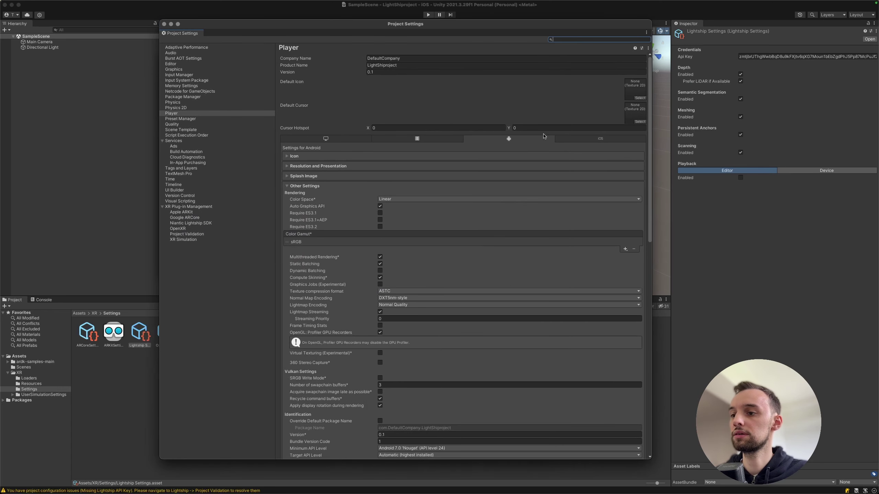
pyautogui.moveTo(378, 26); pyautogui.dragTo(319, 24)
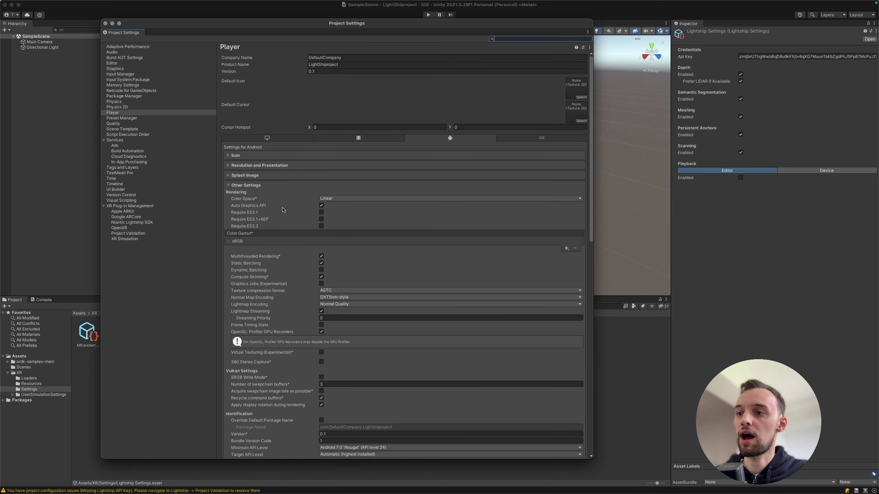
pyautogui.click(322, 206)
pyautogui.click(322, 206)
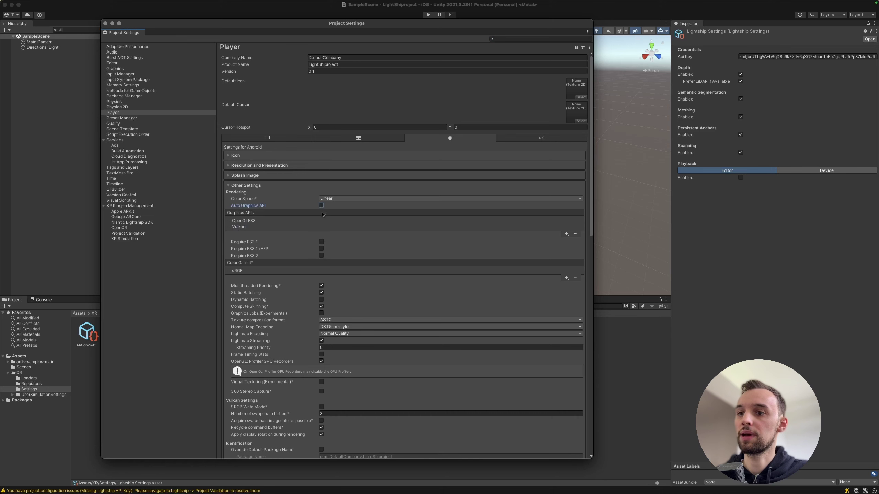
pyautogui.click(244, 227)
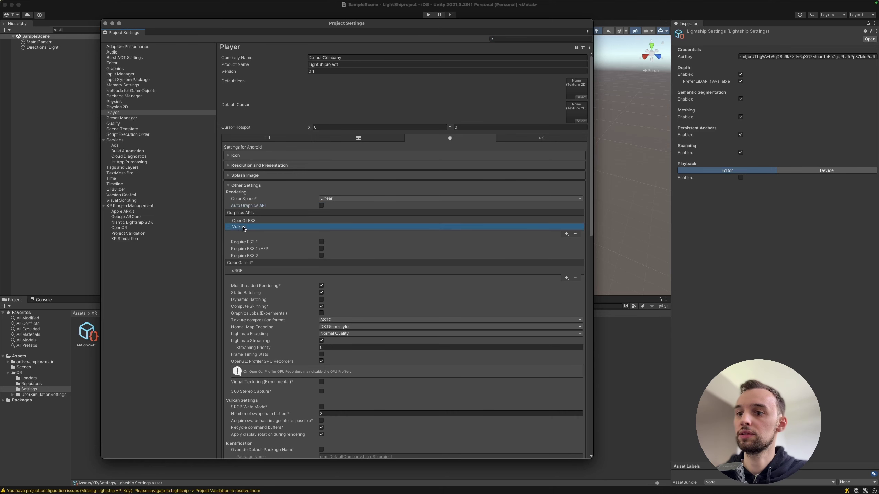
pyautogui.click(575, 235)
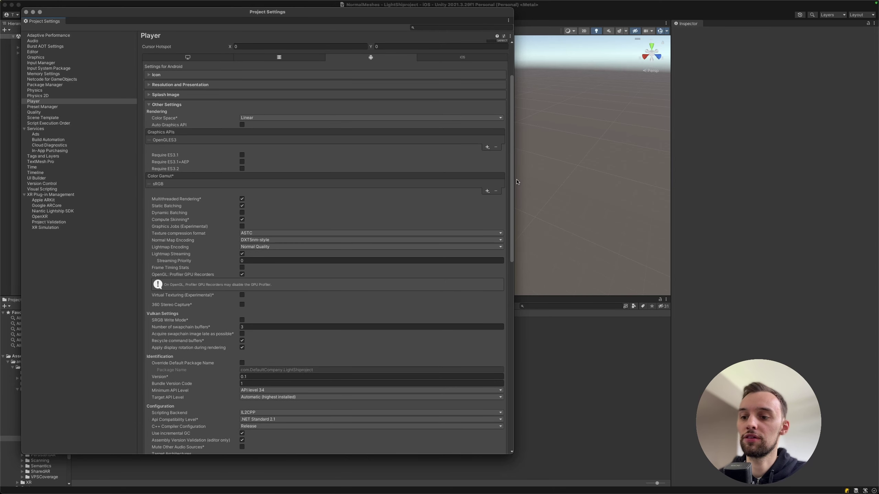
# - Set the Android Target API Level to API level 33 in the Player identification settings
pyautogui.scroll(-5, 241, 330)
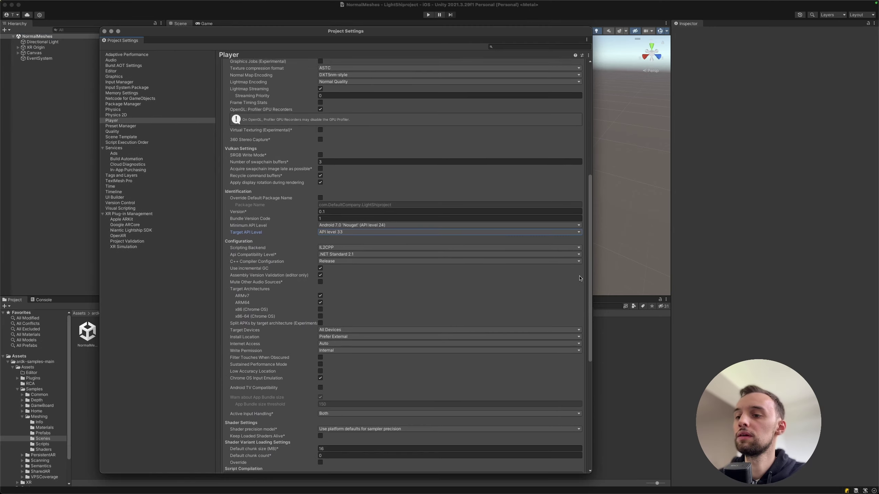
pyautogui.scroll(-1, 544, 272)
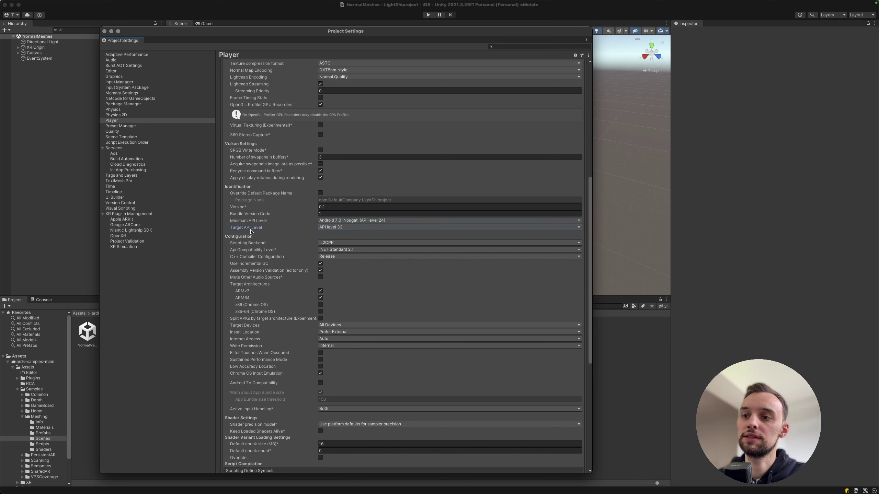
pyautogui.click(331, 228)
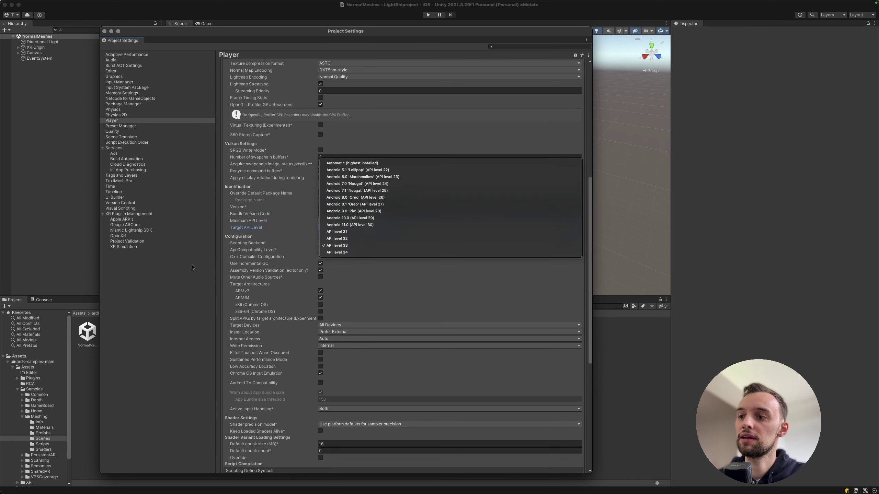
pyautogui.click(155, 283)
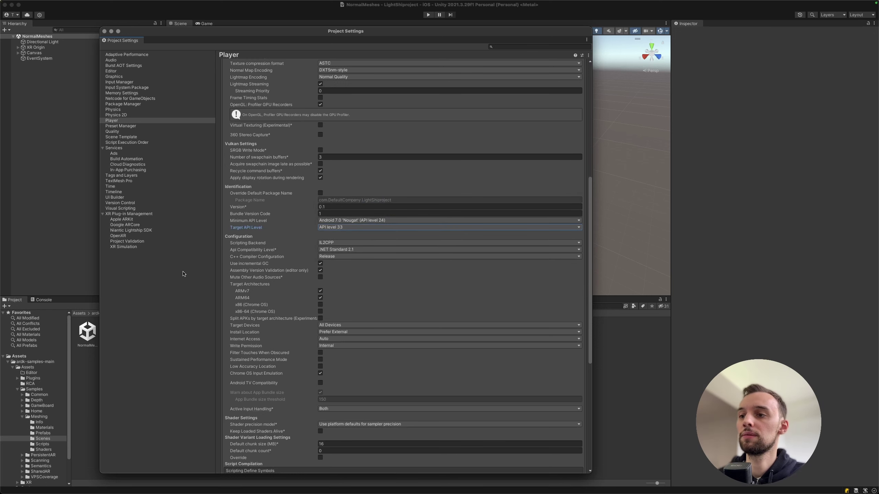
# - Check Project Validation under XR Plug-in Management for remaining issues on Android, iOS and desktop
pyautogui.click(131, 214)
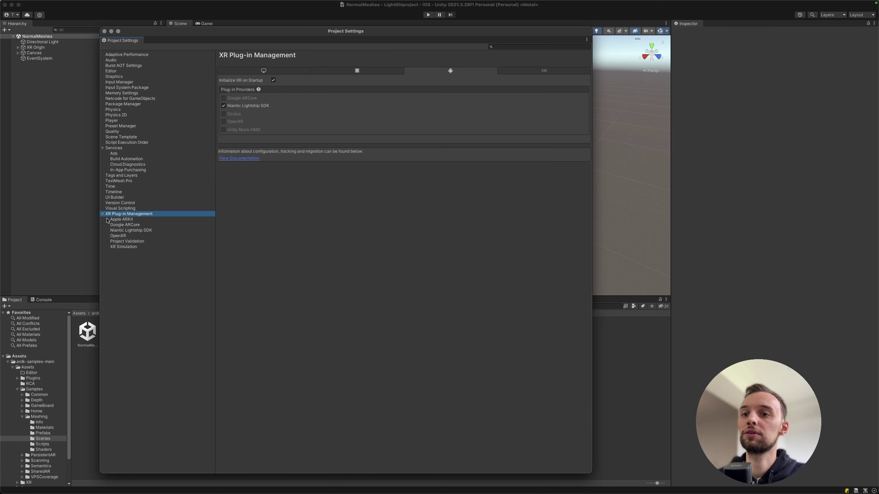
pyautogui.click(137, 241)
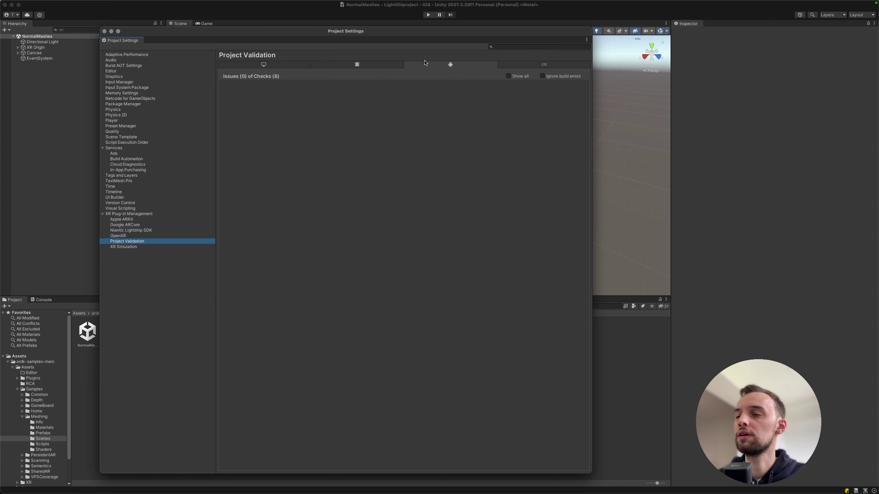
pyautogui.click(528, 66)
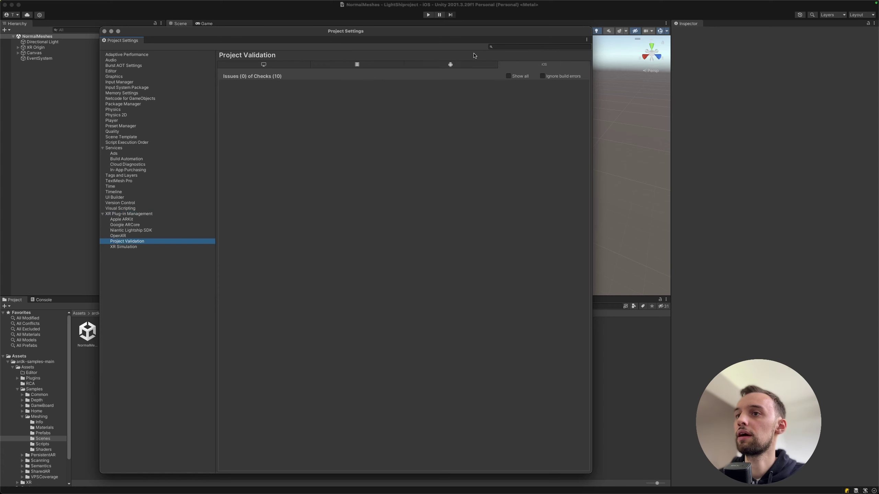
pyautogui.click(260, 66)
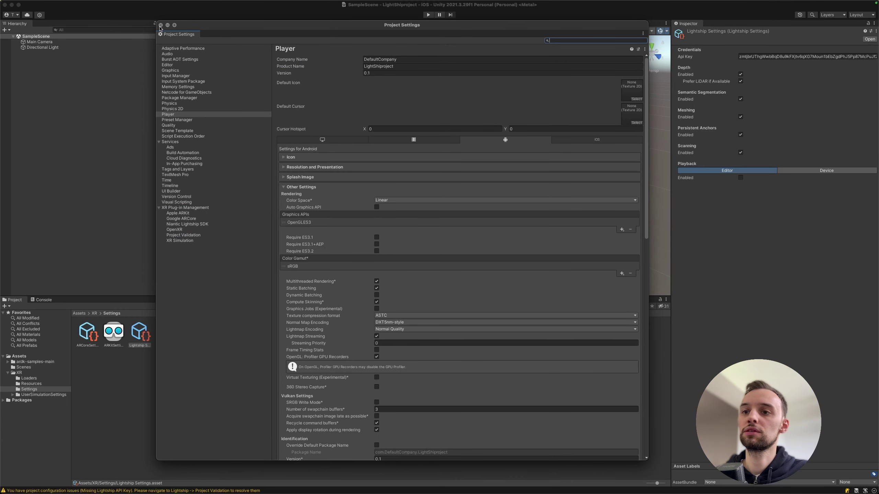
# - Close Project Settings and examine the Android JDK, SDK, NDK and Gradle options in the External Tools preferences
pyautogui.click(160, 25)
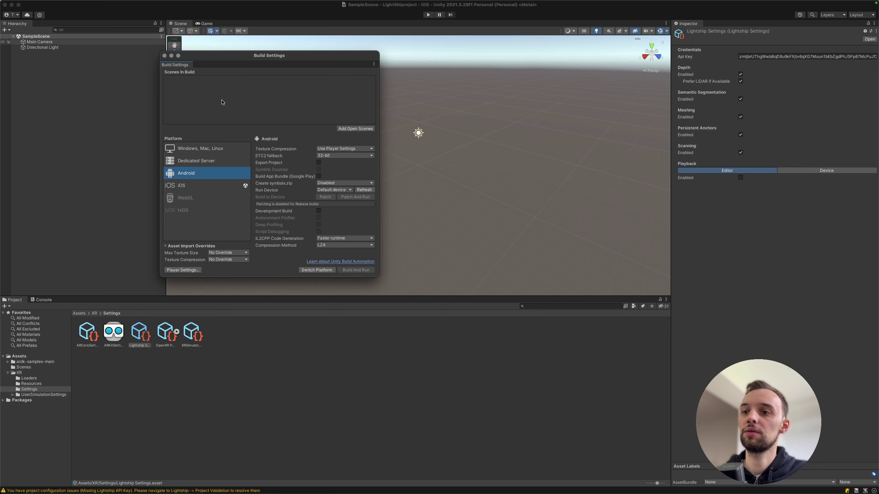
pyautogui.click(41, 4)
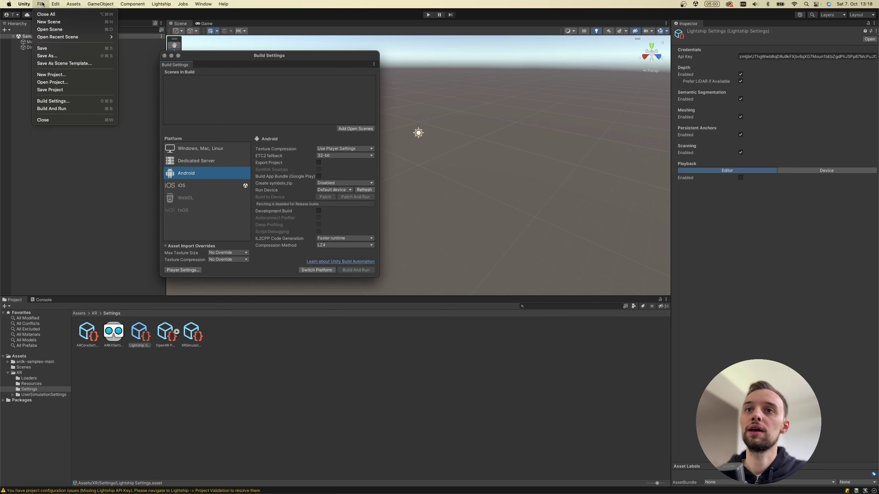
pyautogui.moveTo(24, 4)
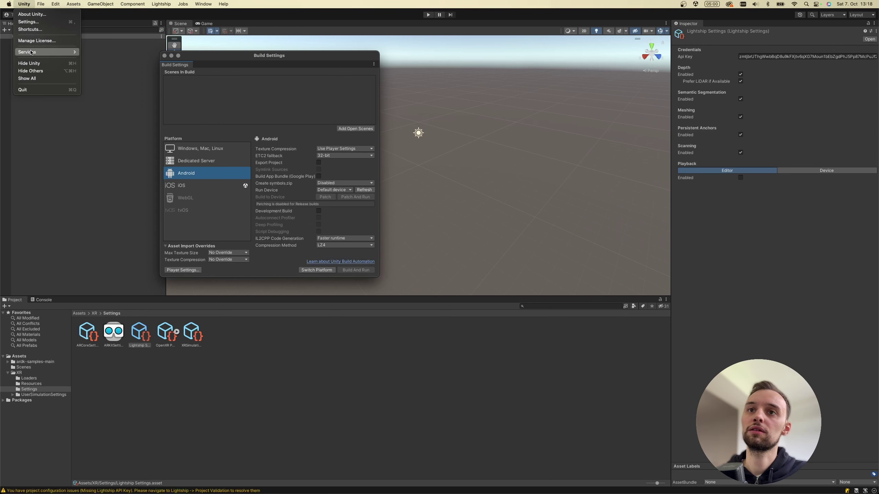
pyautogui.click(35, 22)
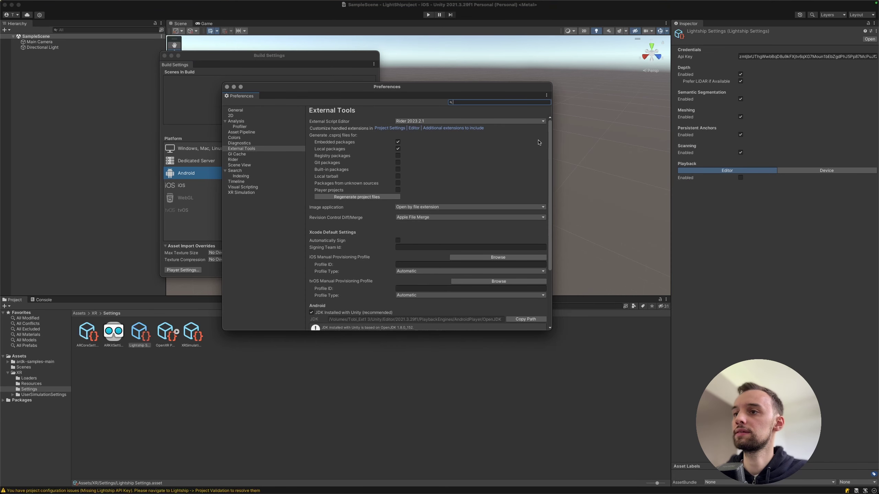
pyautogui.moveTo(223, 83); pyautogui.dragTo(140, 40)
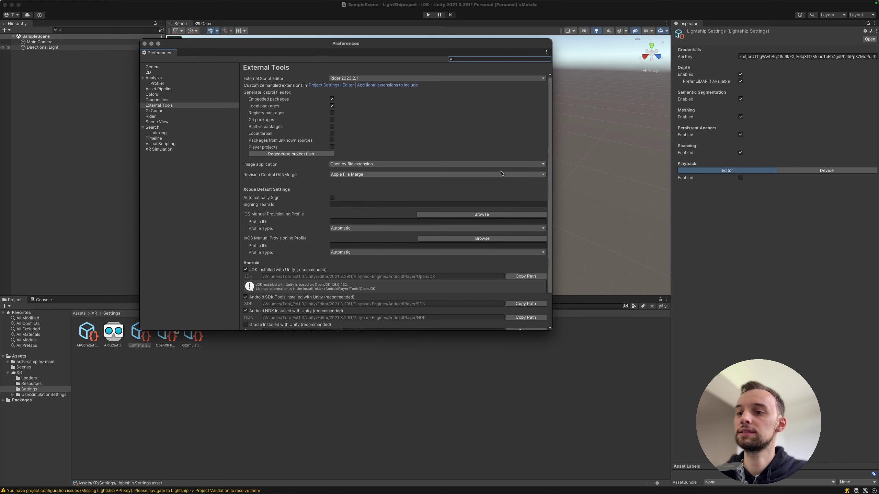
pyautogui.scroll(-3, 550, 162)
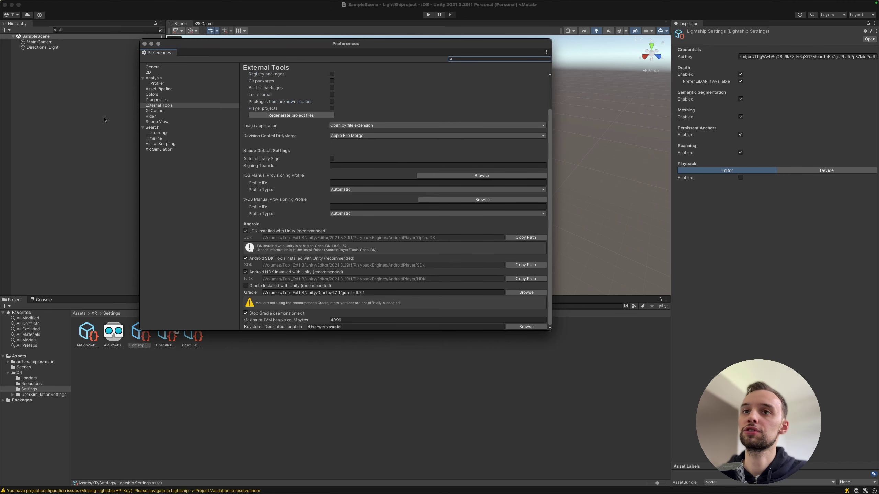
pyautogui.click(23, 4)
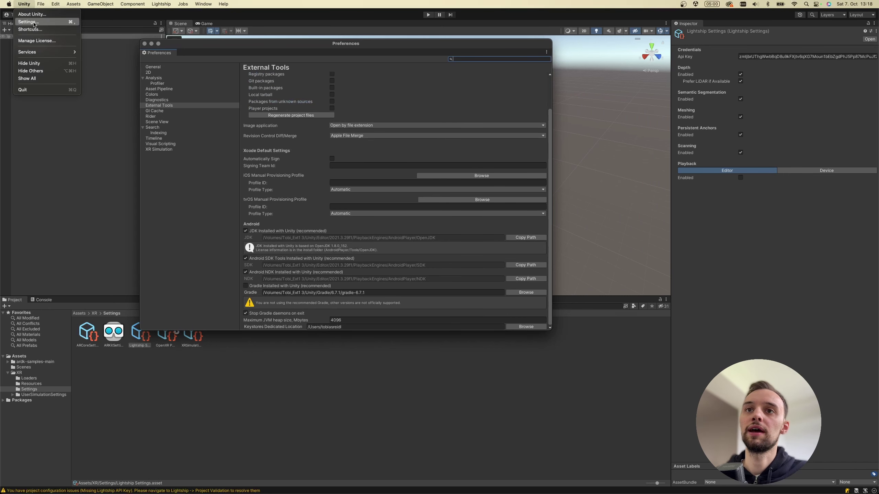
pyautogui.click(31, 22)
pyautogui.click(153, 106)
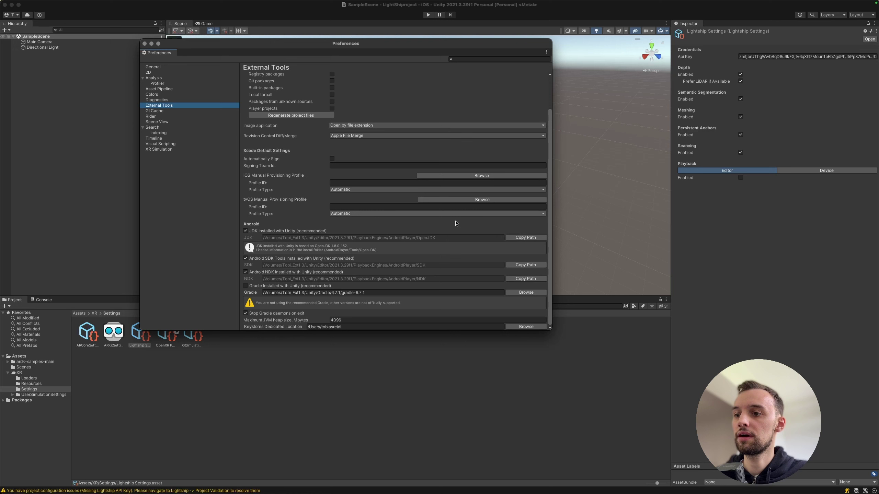
pyautogui.click(258, 287)
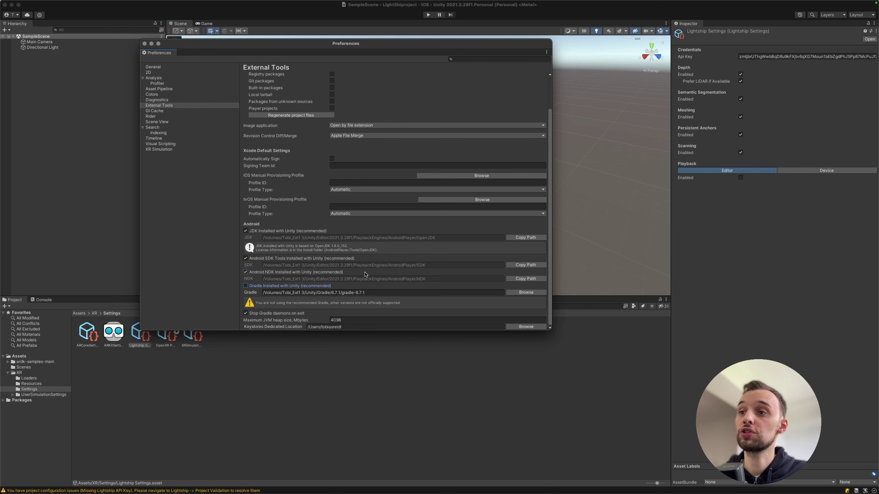
# - Switch to Chrome, find Gradle v6.7.1 on the Gradle releases page, and return to Unity
pyautogui.click(337, 472)
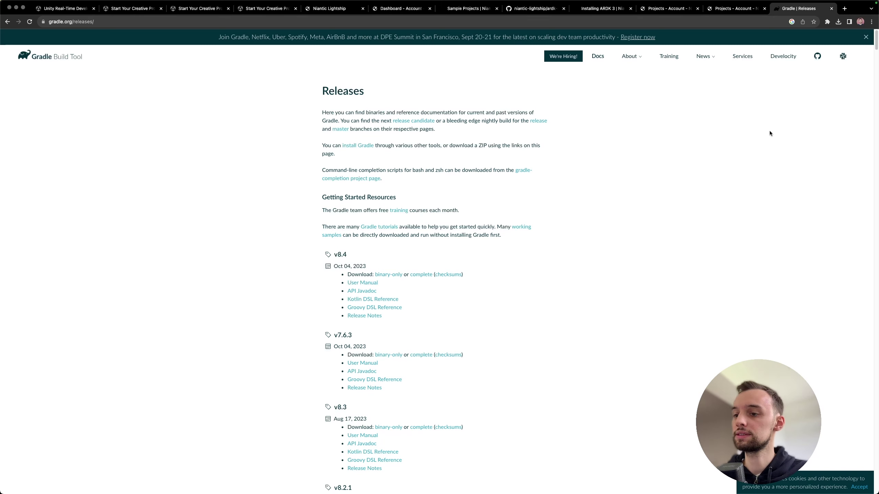
pyautogui.moveTo(876, 44); pyautogui.dragTo(874, 169)
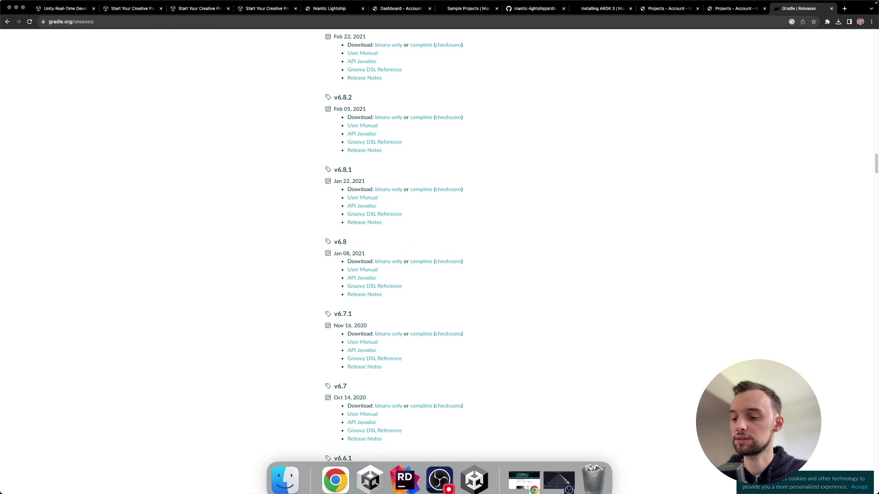
pyautogui.click(471, 486)
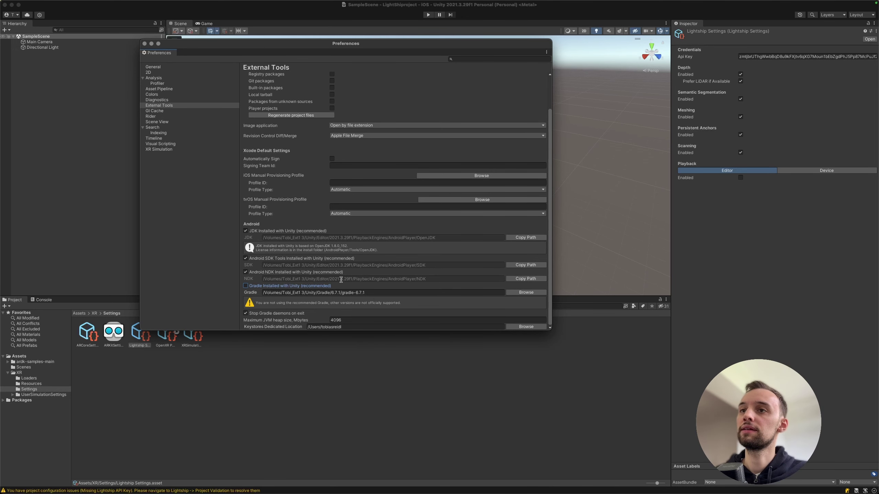
# - View the custom Android Gradle directory in the folder chooser, cancel the selection, and close Preferences and Build Settings
pyautogui.click(526, 293)
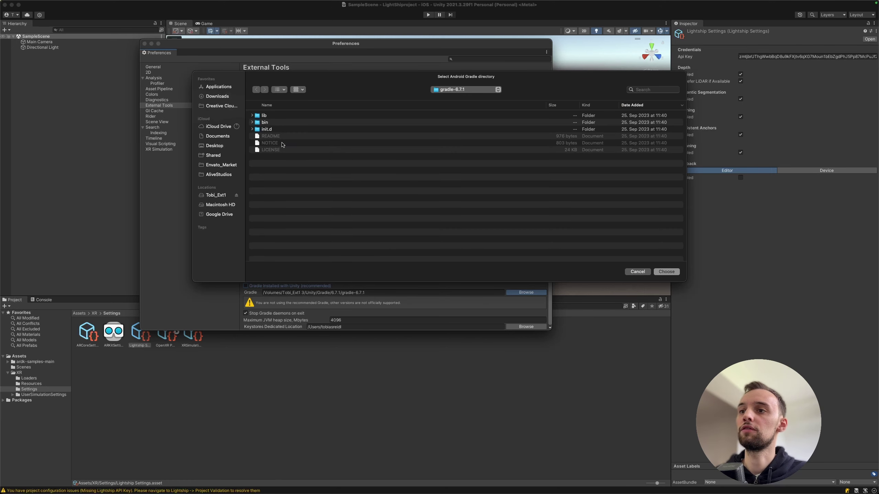
pyautogui.click(638, 272)
pyautogui.click(145, 44)
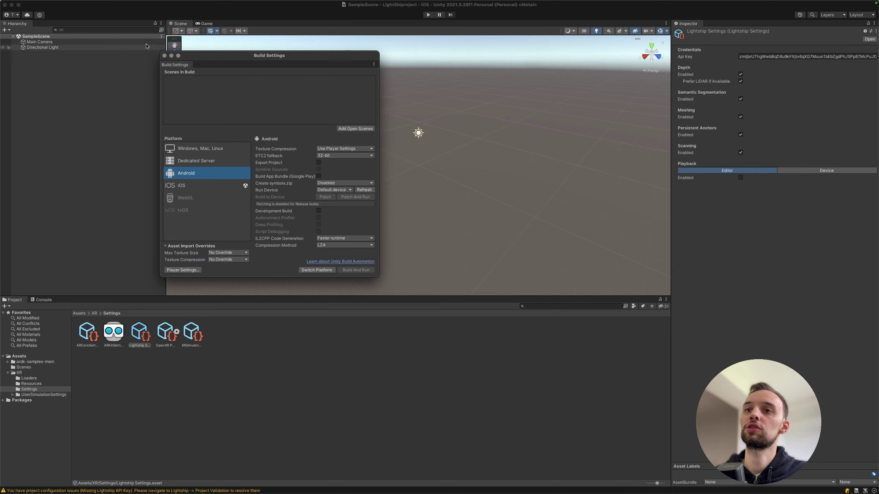
pyautogui.click(78, 114)
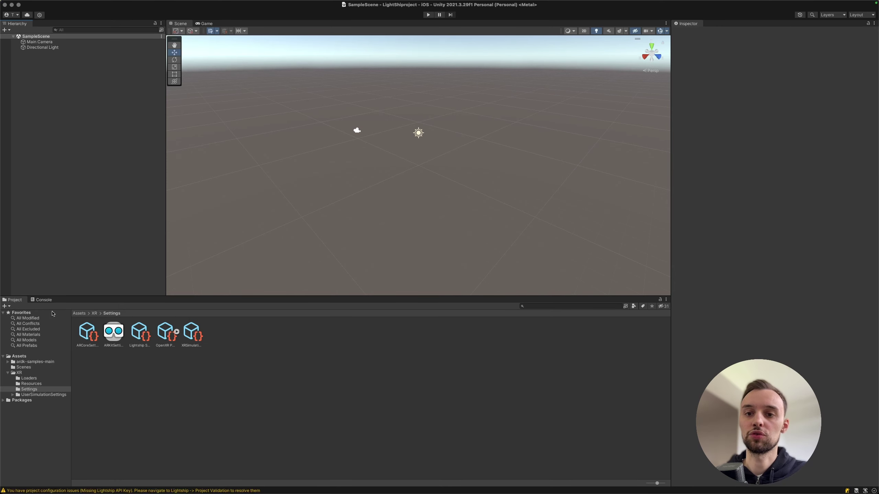
# - Clear the Console messages and save SampleScene
pyautogui.click(43, 299)
pyautogui.click(7, 306)
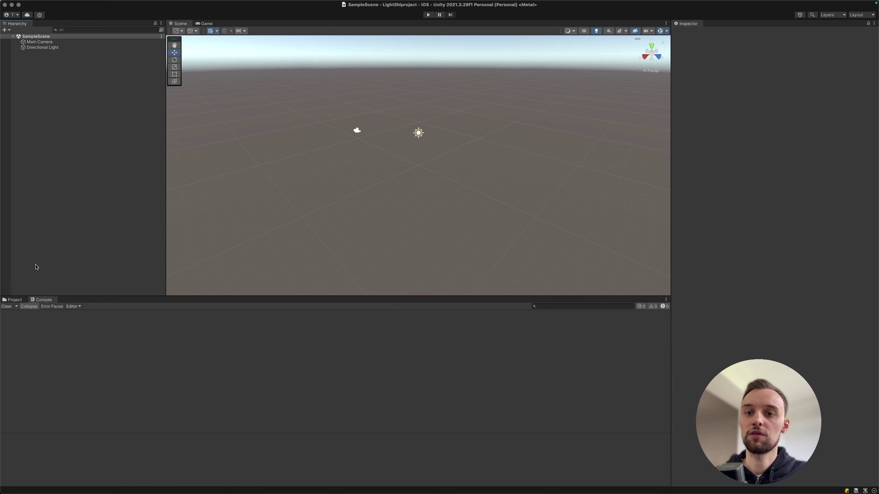
pyautogui.click(39, 4)
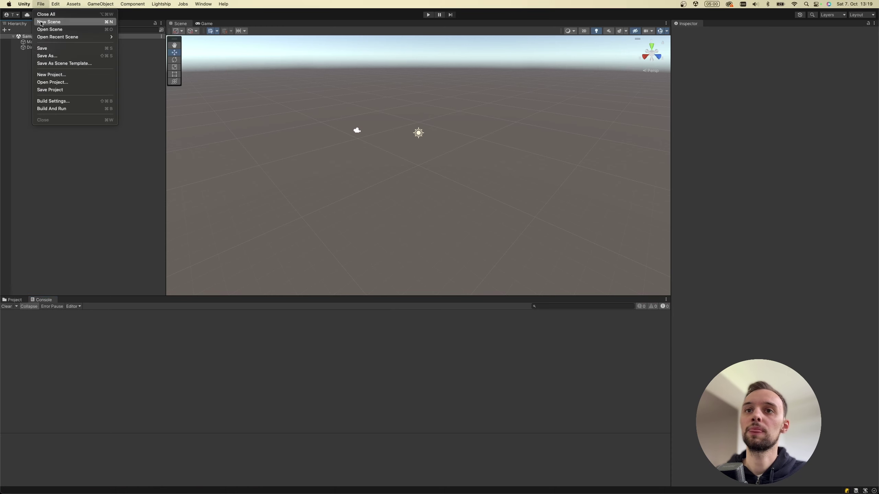
pyautogui.click(42, 47)
# - Delete the Main Camera from SampleScene
pyautogui.click(49, 42)
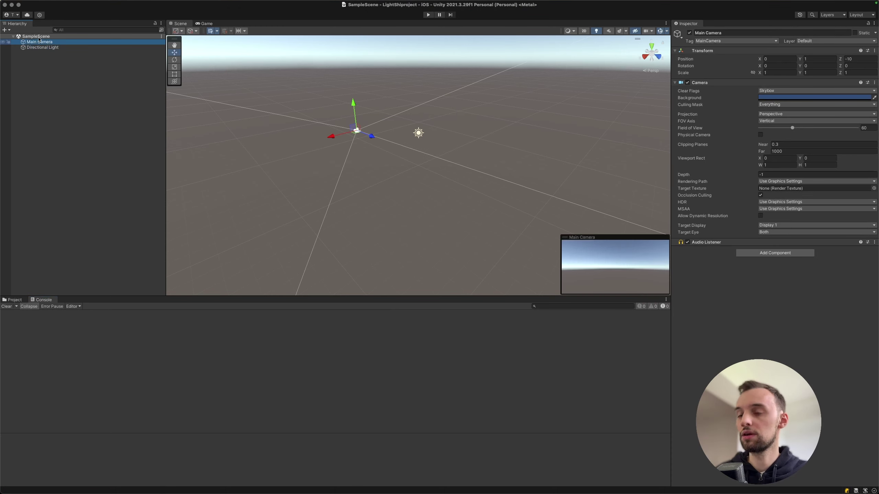
pyautogui.press('super+BackSpace')
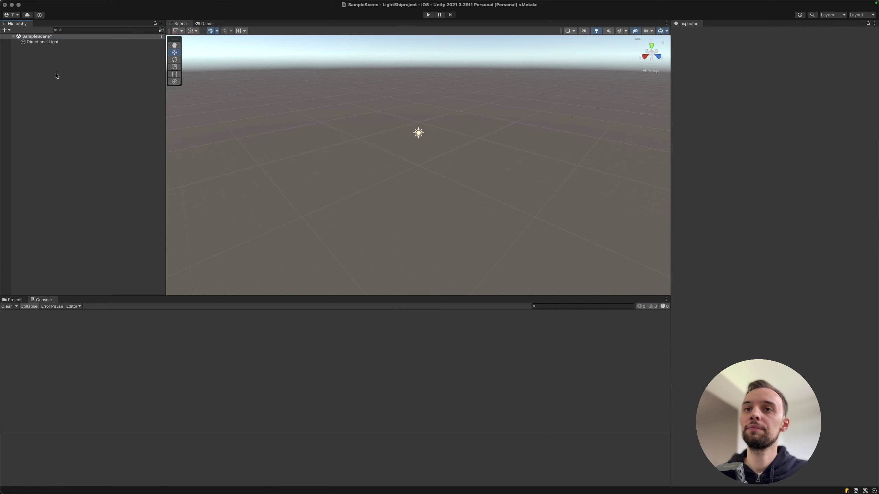
# - Add an XR Origin (Mobile AR) object to the root of SampleScene
pyautogui.rightClick(55, 59)
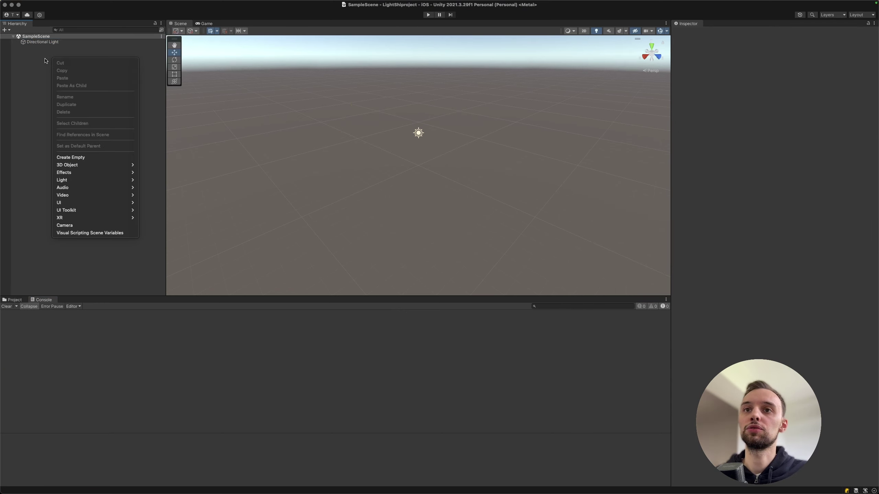
pyautogui.click(47, 61)
pyautogui.rightClick(38, 77)
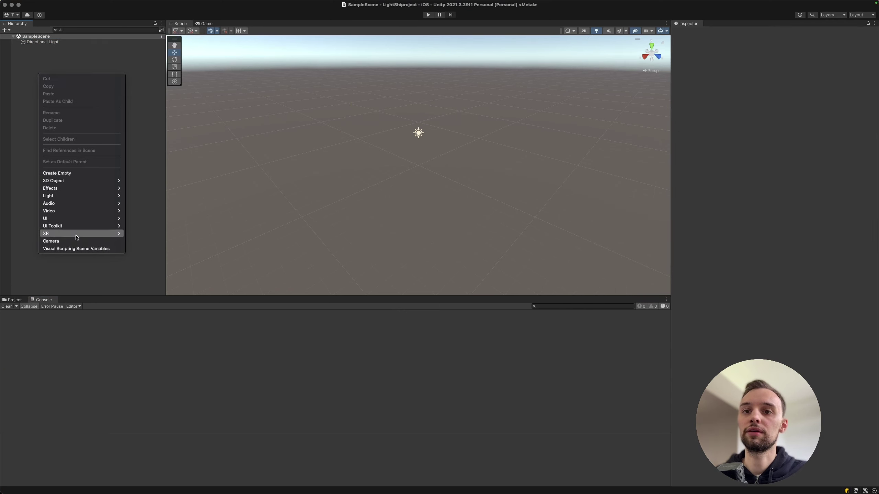
pyautogui.moveTo(81, 235)
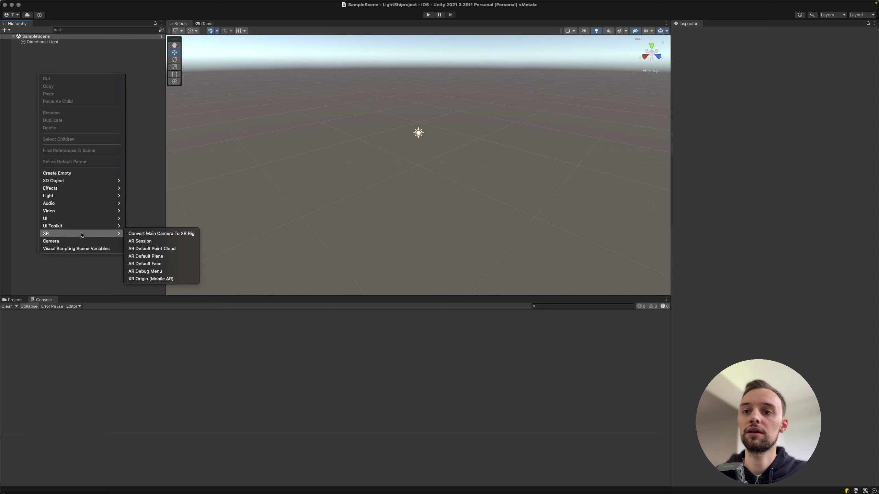
pyautogui.click(163, 279)
pyautogui.click(61, 102)
# - Add an AR Session object to the root of SampleScene and save the scene
pyautogui.rightClick(60, 101)
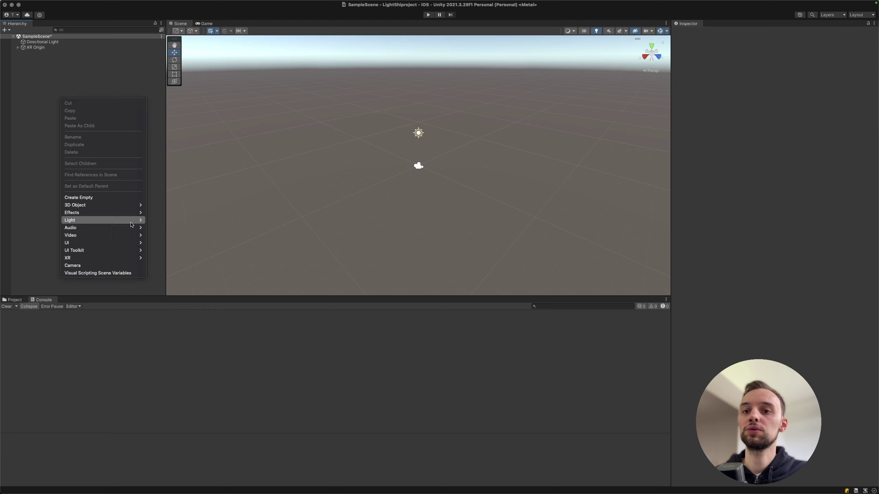
pyautogui.moveTo(104, 258)
pyautogui.click(164, 265)
pyautogui.click(101, 150)
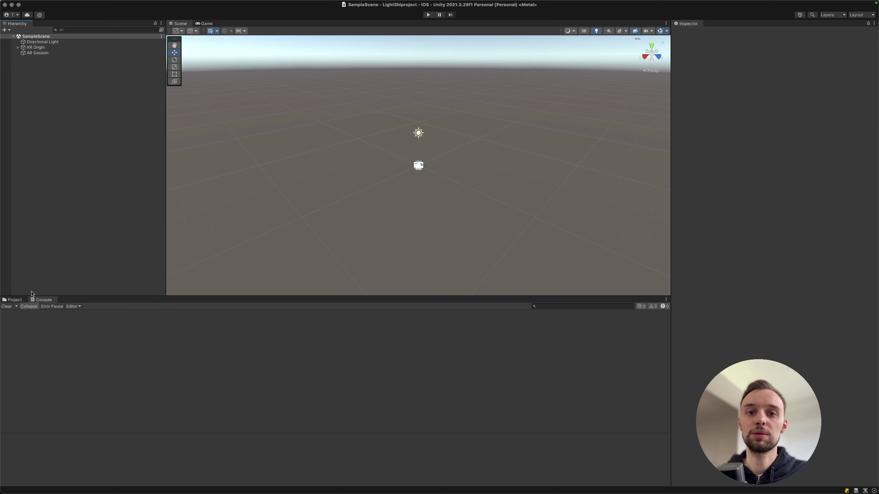
# - Collapse the XR folder in the project assets and open the Samples folder inside ardk-samples-main/Assets
pyautogui.click(16, 300)
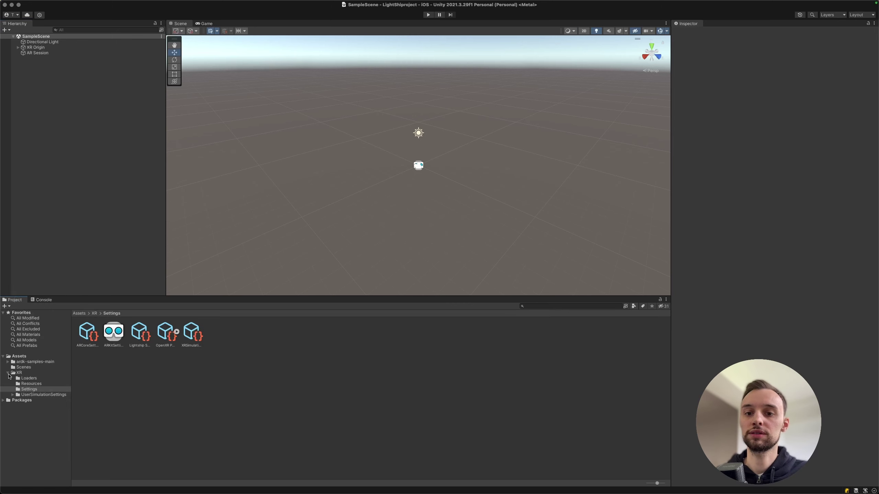
pyautogui.click(8, 373)
pyautogui.click(34, 362)
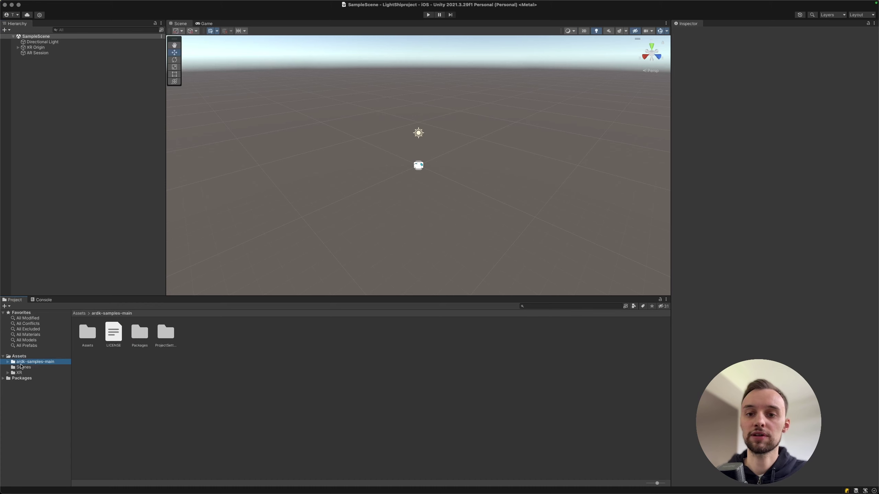
pyautogui.doubleClick(86, 331)
pyautogui.doubleClick(188, 333)
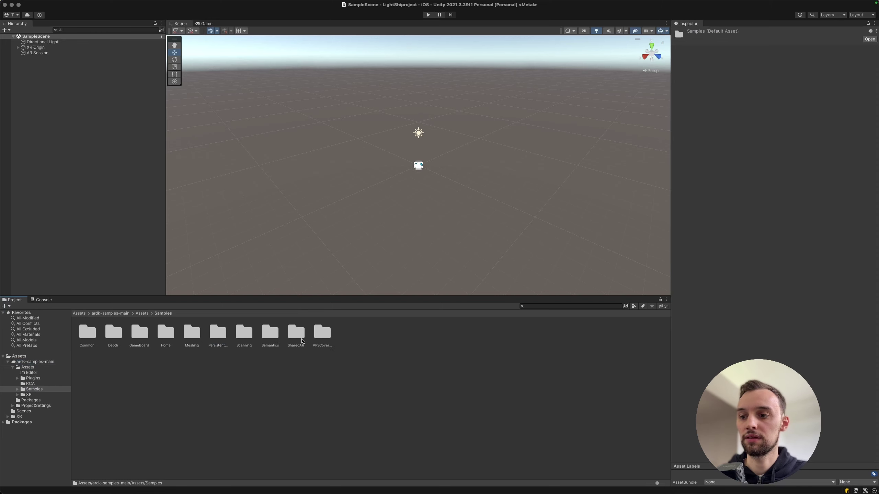
# - Open the NormalMeshes scene from the Scenes folder of the Meshing sample
pyautogui.doubleClick(191, 328)
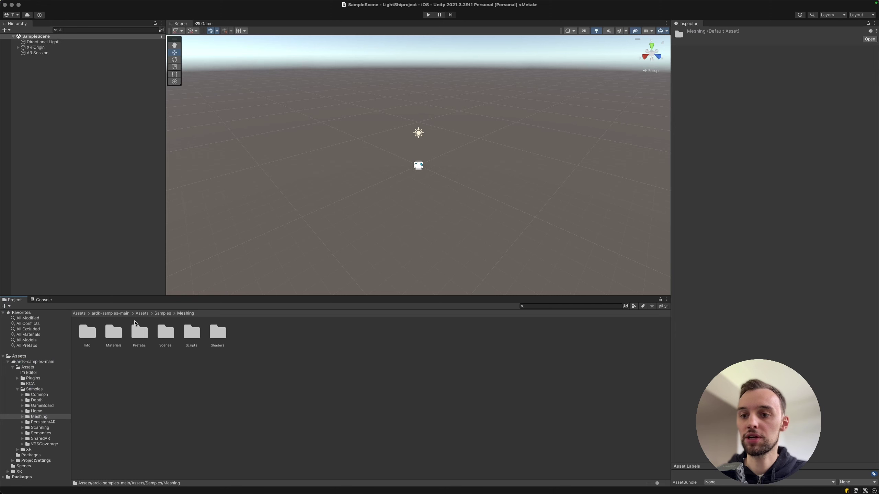
pyautogui.doubleClick(165, 332)
pyautogui.doubleClick(87, 332)
pyautogui.click(73, 108)
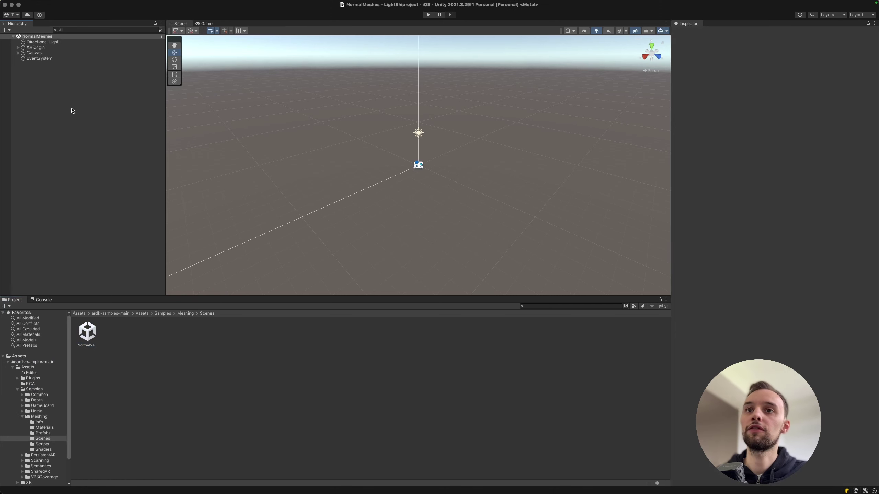